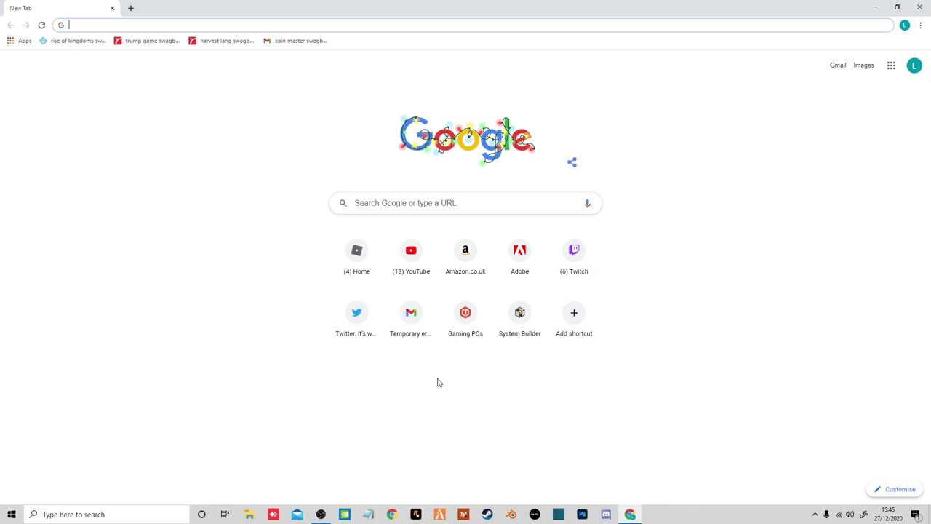
# Step: Load dev-c.com/scripthookv and scroll to the v1.0.2189.0 (18 Dec 2020) download table
pyautogui.write('script')
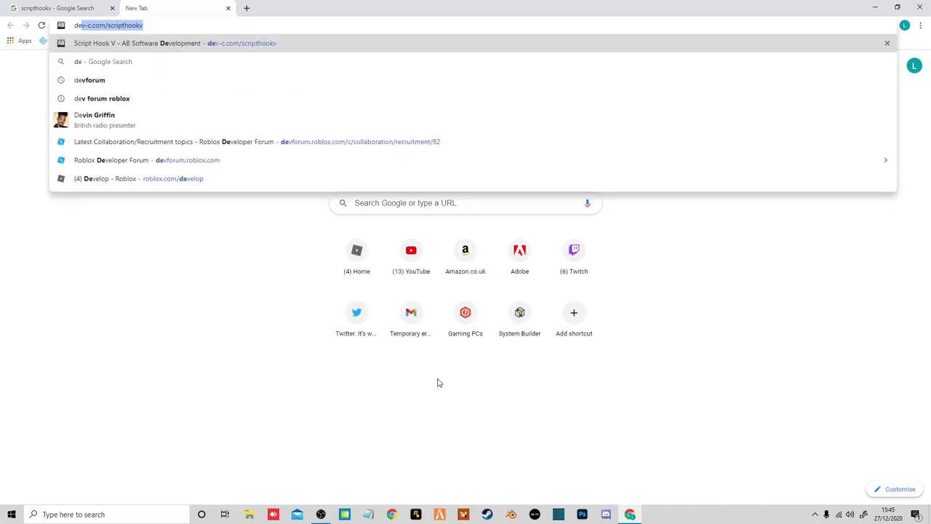
pyautogui.write('.com/scripth')
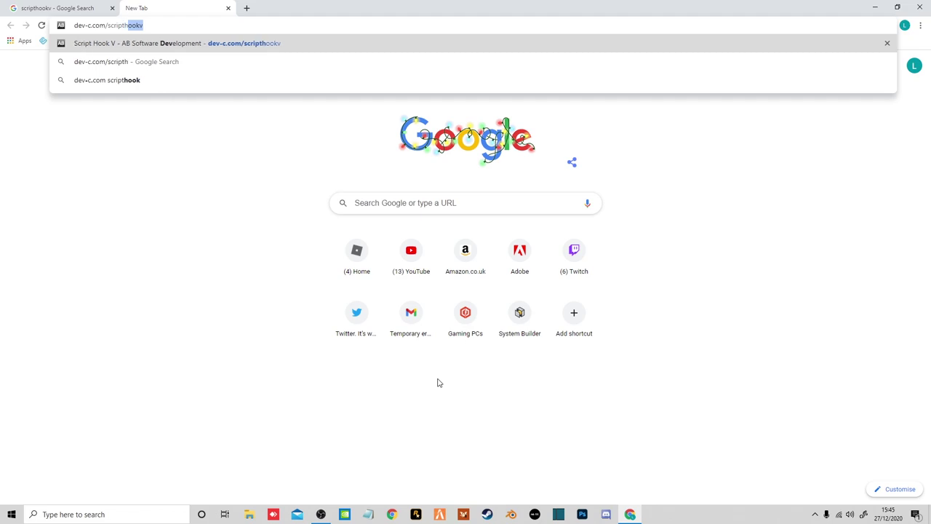
pyautogui.write('ookv')
pyautogui.press('Return')
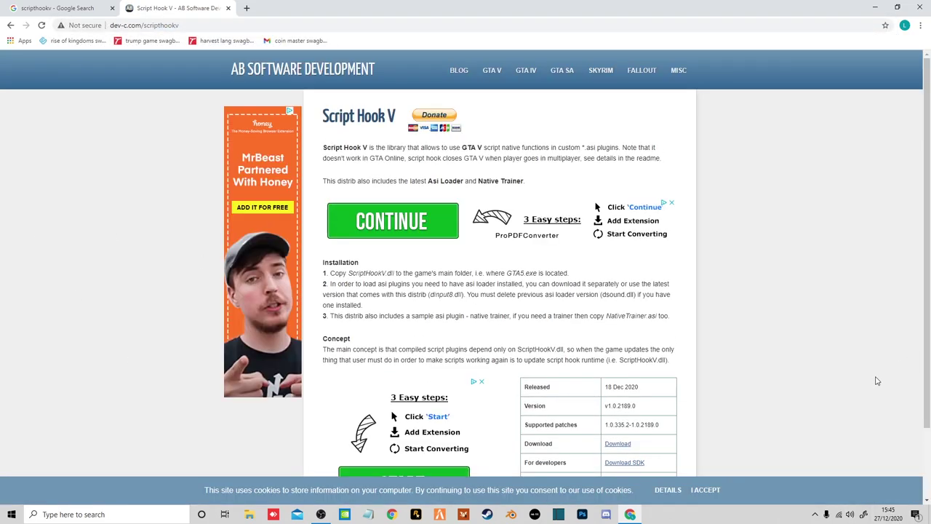
pyautogui.scroll(-2, 634, 361)
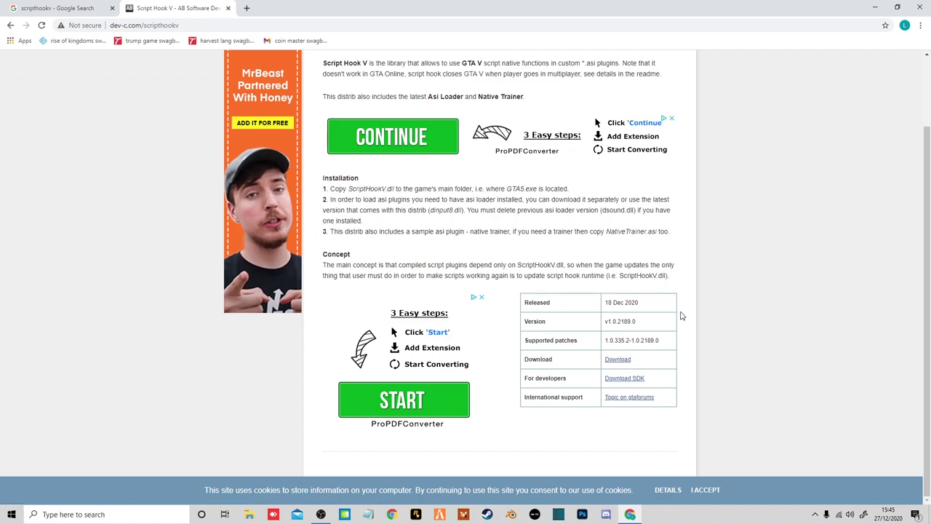
pyautogui.moveTo(609, 291); pyautogui.dragTo(519, 276)
pyautogui.click(536, 312)
# Step: Replace the old search tab with a new tab and search Google for ragepluginhook
pyautogui.click(112, 8)
pyautogui.hotkey('ctrl', 't')
pyautogui.write('rag')
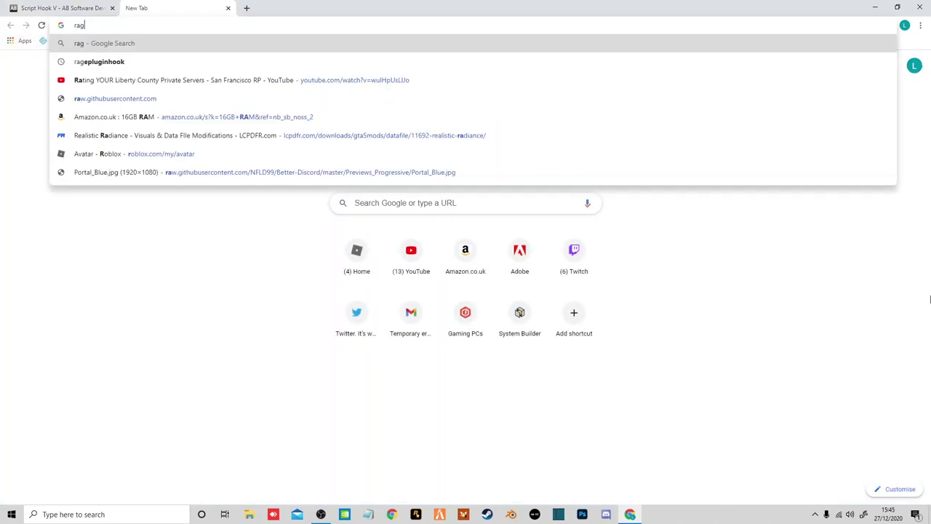
pyautogui.write('epluginhook')
pyautogui.press('Return')
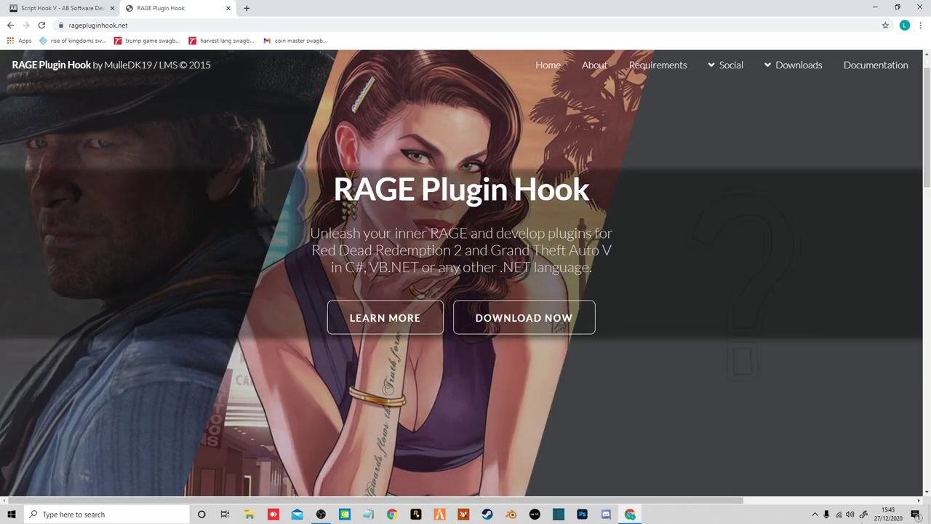
# Step: Open the RAGE Plugin Hook downloads page and choose Grand Theft Auto V (Legacy), version 1.84.1279.16097
pyautogui.scroll(-3, 666, 260)
pyautogui.scroll(3, 667, 261)
pyautogui.click(567, 345)
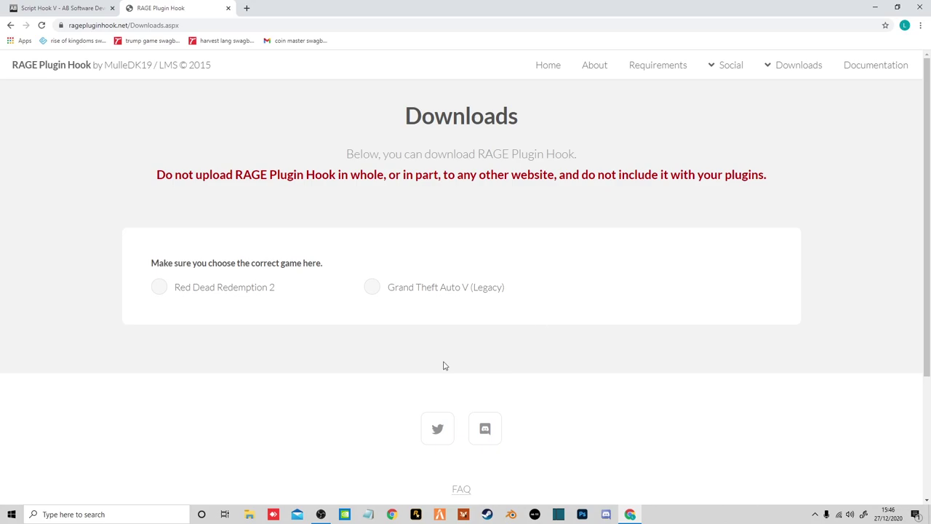
pyautogui.click(373, 288)
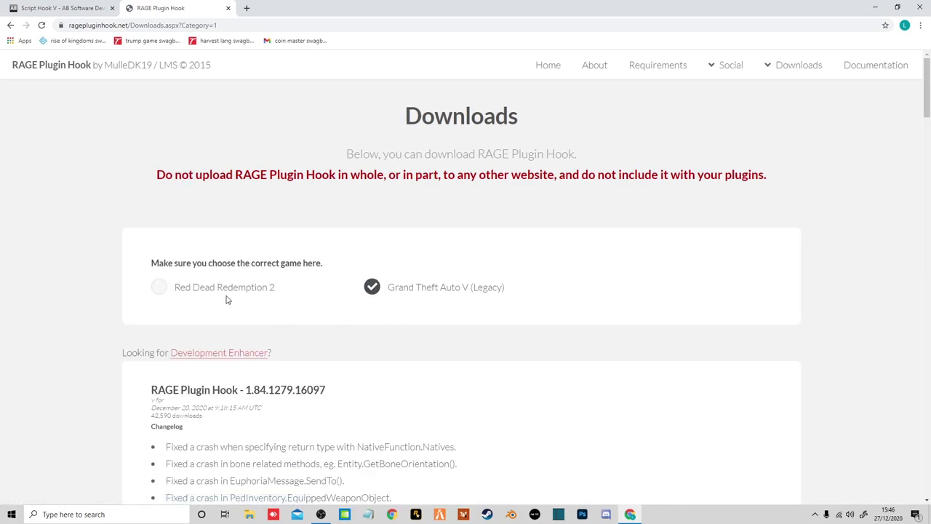
pyautogui.scroll(-2, 24, 384)
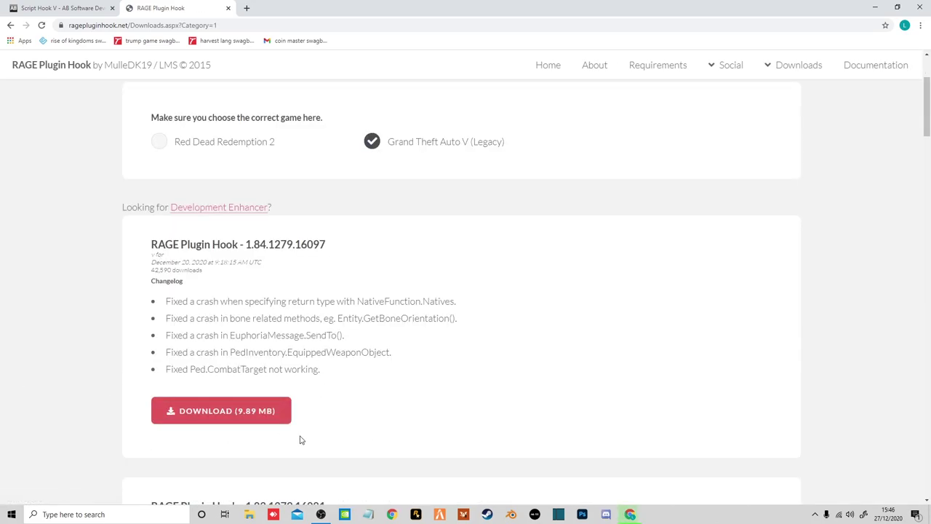
# Step: Load the LSPDFR homepage at lspdfr.com in a new tab
pyautogui.click(247, 8)
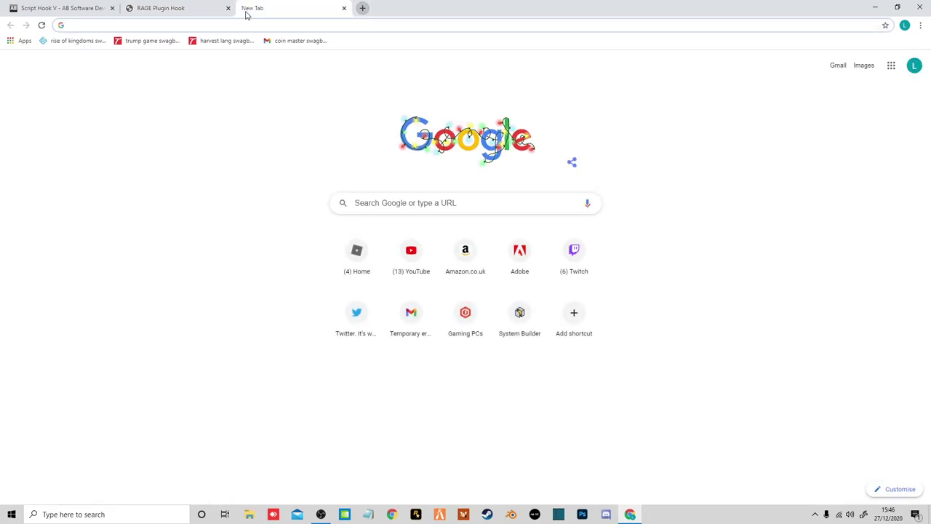
pyautogui.write('lspdfr.com')
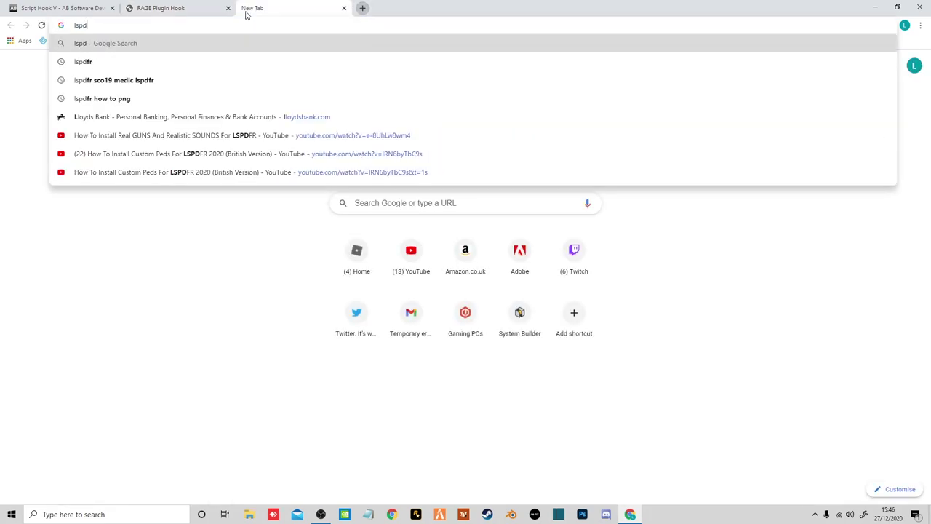
pyautogui.press('Return')
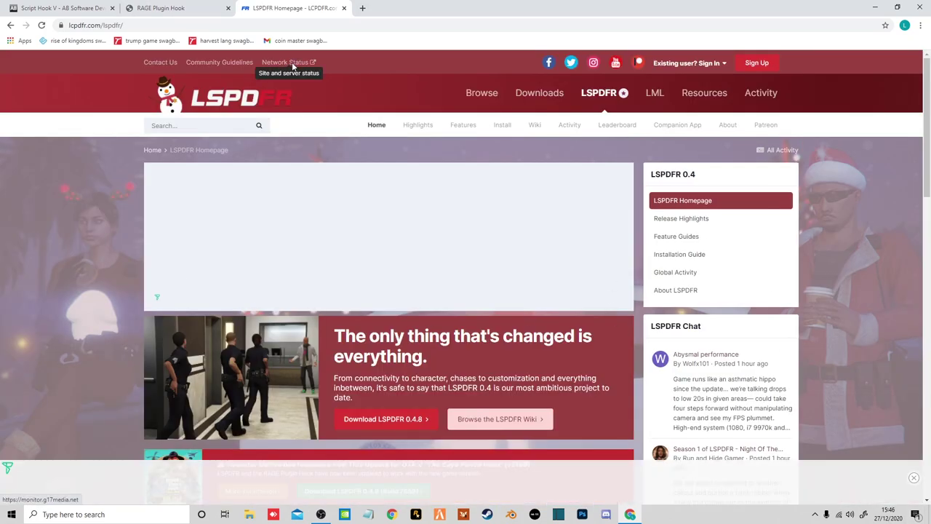
# Step: Search Google for 'ELS for lspdfr' in another tab to find Emergency Lighting System 1.05
pyautogui.hotkey('ctrl', 't')
pyautogui.write('ELS for lspdfr')
pyautogui.press('Return')
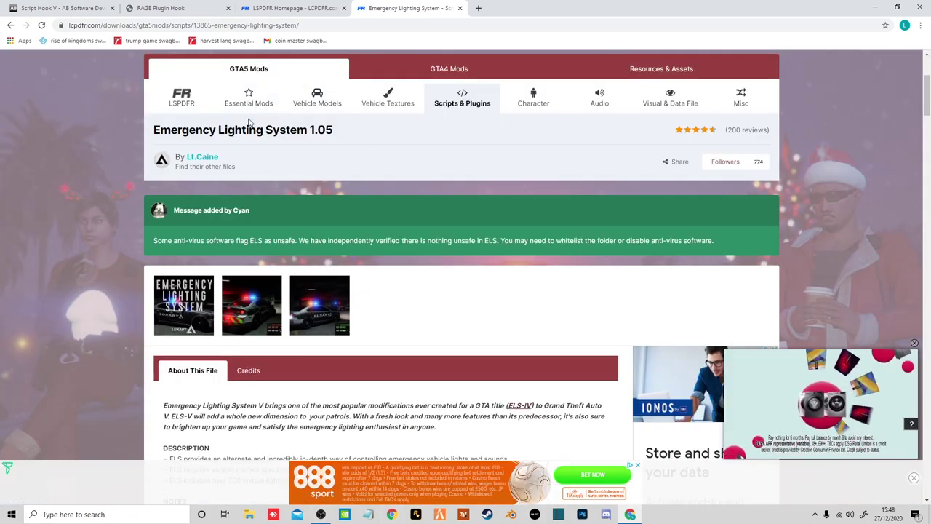
pyautogui.scroll(3, 392, 382)
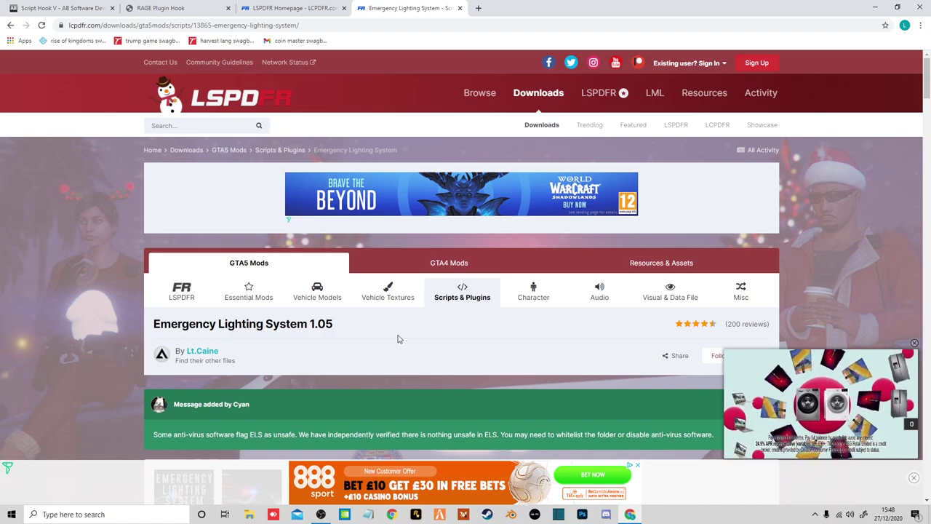
pyautogui.scroll(-10, 398, 338)
# Step: Search for openiv and open the official OpenIV website in its own tab
pyautogui.hotkey('ctrl', 't')
pyautogui.click(579, 8)
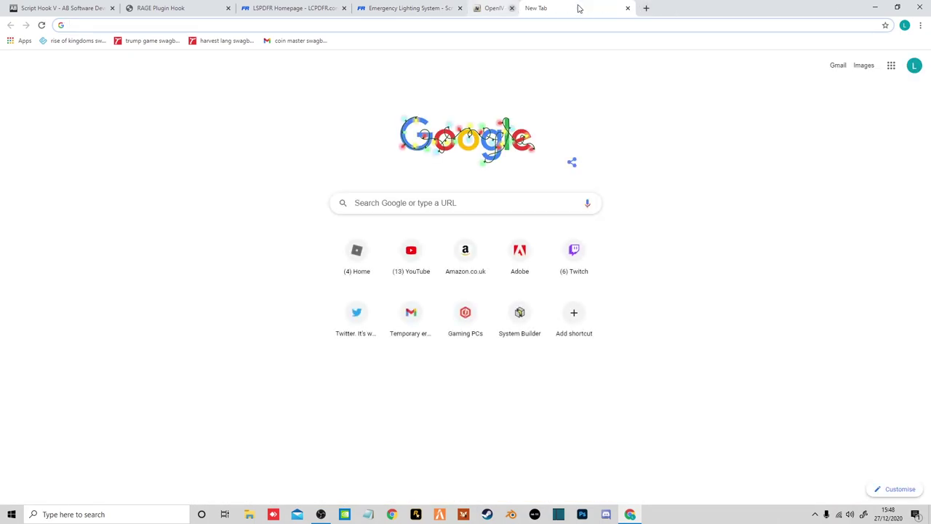
pyautogui.write('openiv')
pyautogui.press('Return')
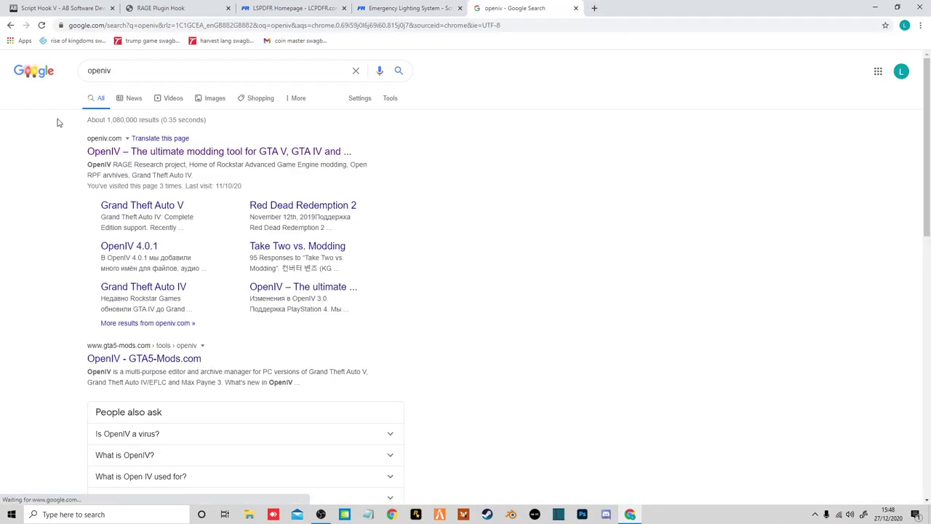
pyautogui.click(183, 153)
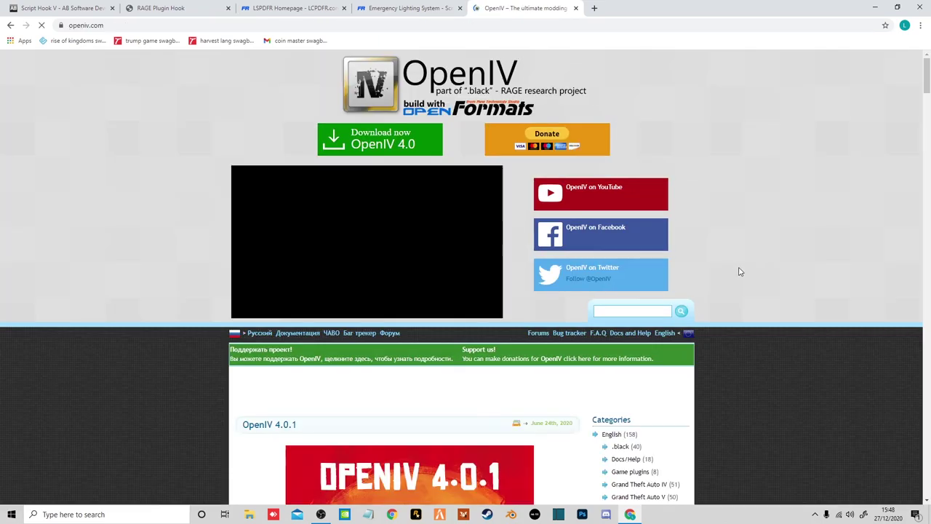
# Step: Search for WinRAR in a new tab and open the win-rar.com homepage
pyautogui.hotkey('ctrl', 't')
pyautogui.write('Win')
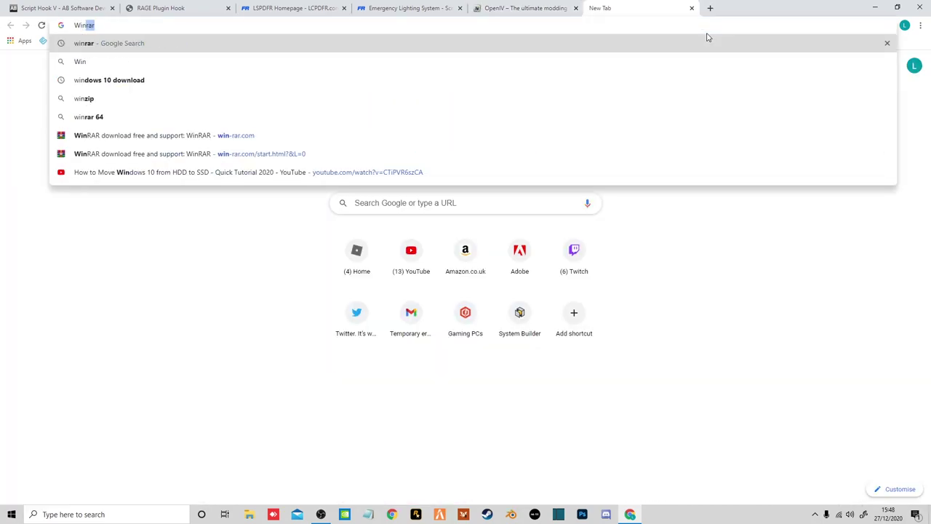
pyautogui.write('RAR')
pyautogui.press('Return')
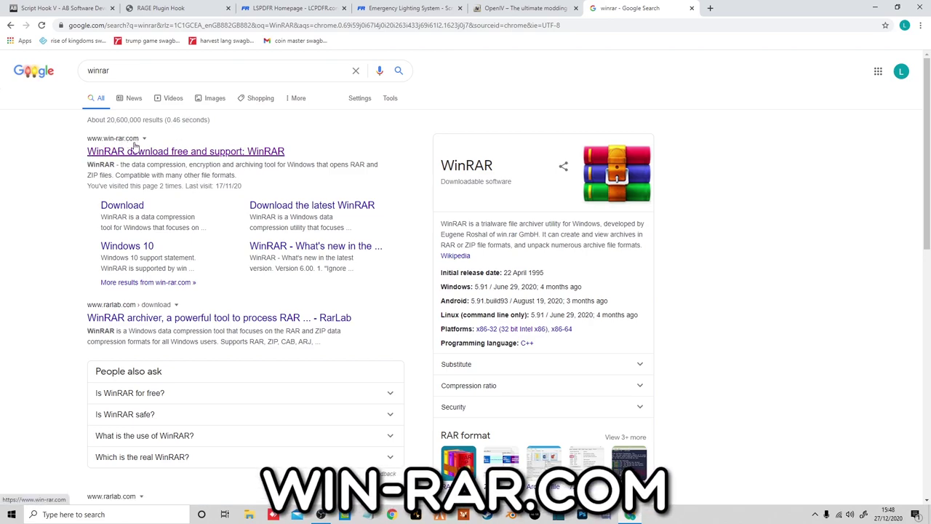
pyautogui.click(135, 150)
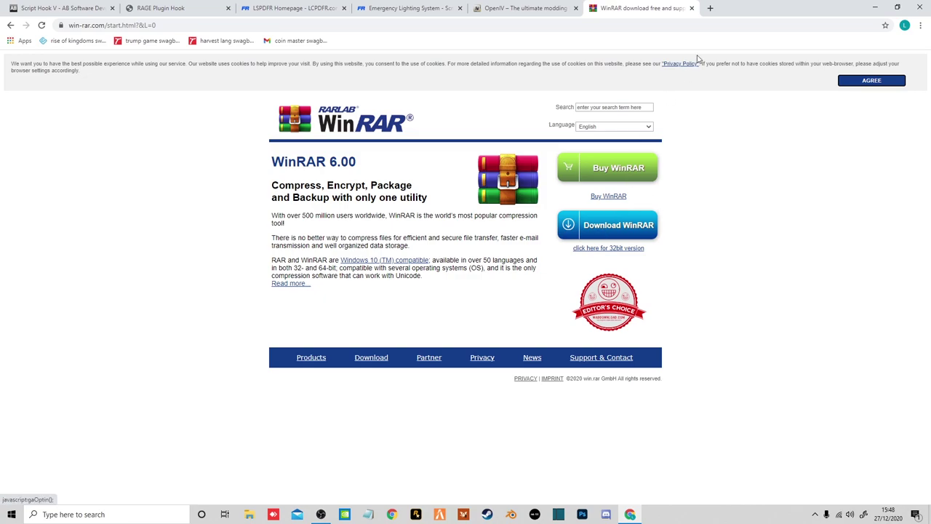
# Step: Close the WinRAR tab and go from the LSPDFR homepage to the LSPD First Response 0.4.8 download page
pyautogui.hotkey('ctrl', 'w')
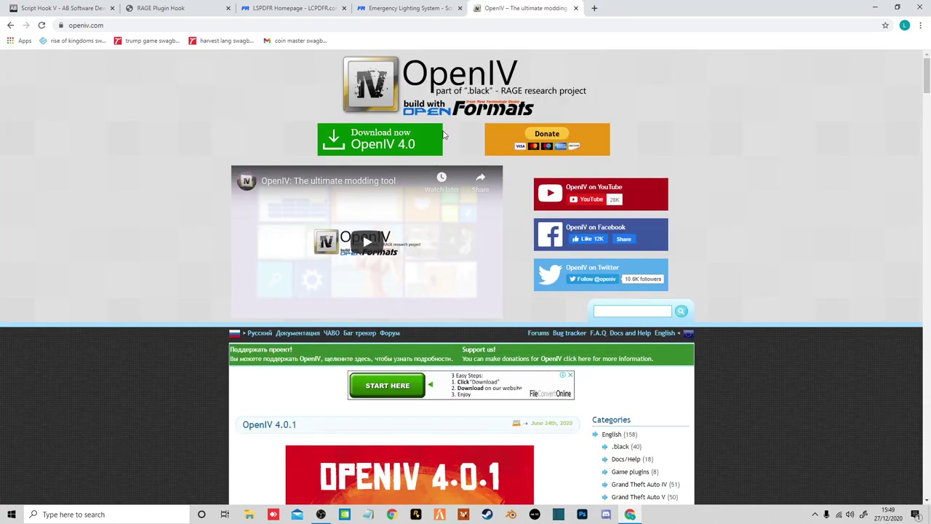
pyautogui.click(361, 4)
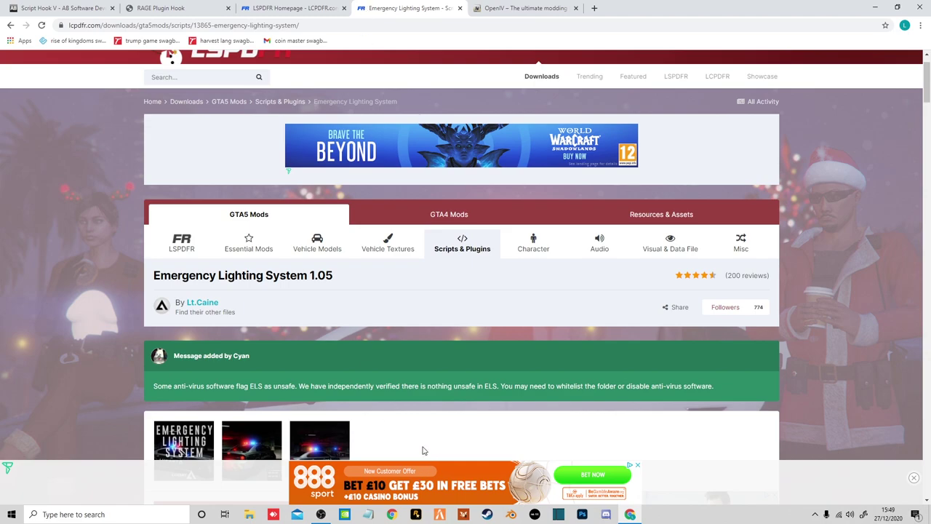
pyautogui.hotkey('ctrl', 'shift', 'Tab')
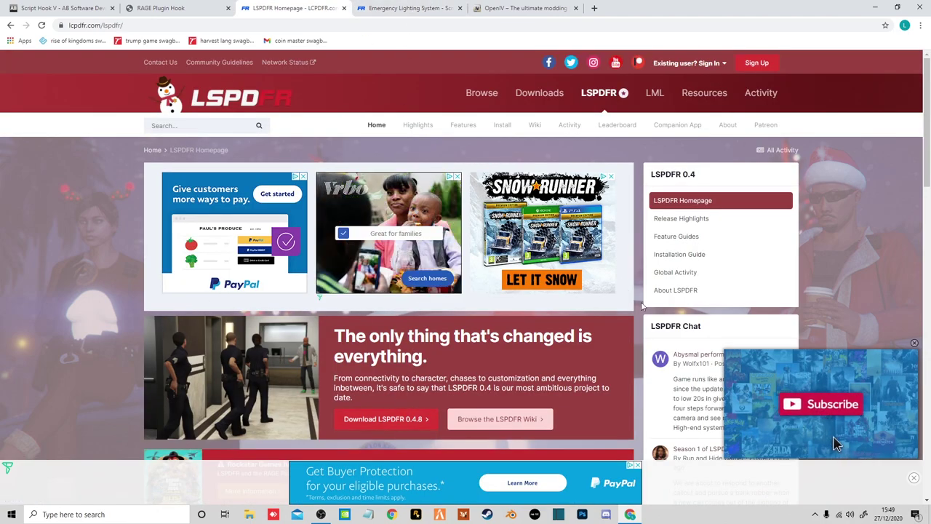
pyautogui.scroll(-2, 539, 412)
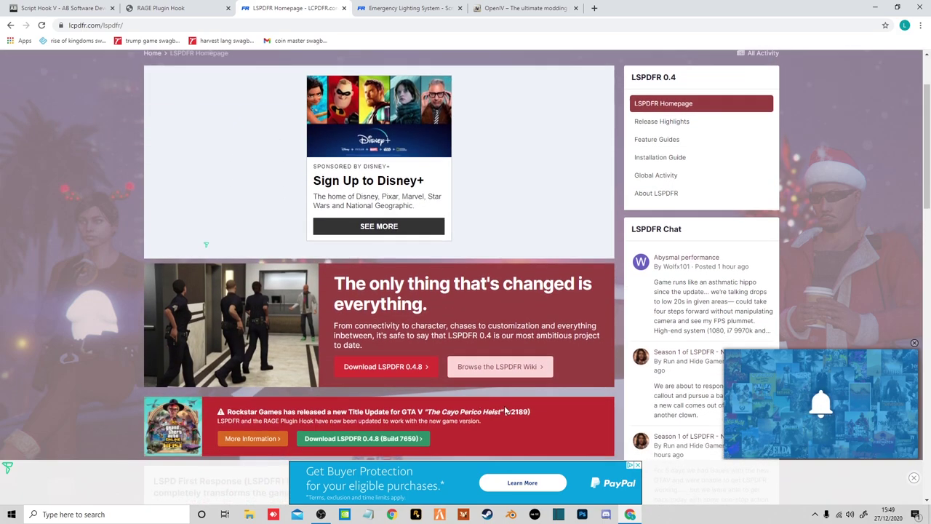
pyautogui.click(387, 367)
# Step: Download LSPDFR_048_7659_Manual_Install.zip and dismiss the blank WinRAR notice once it opens
pyautogui.scroll(-4, 448, 214)
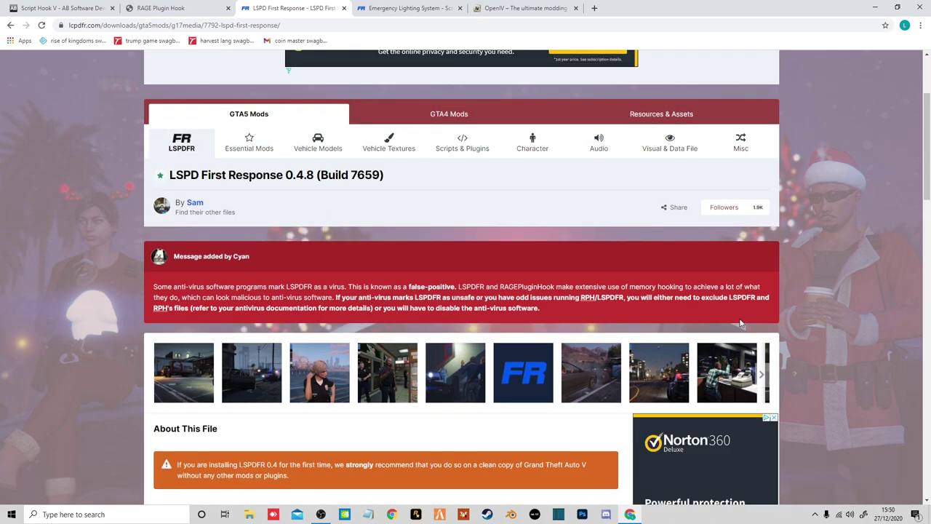
pyautogui.scroll(-5, 739, 318)
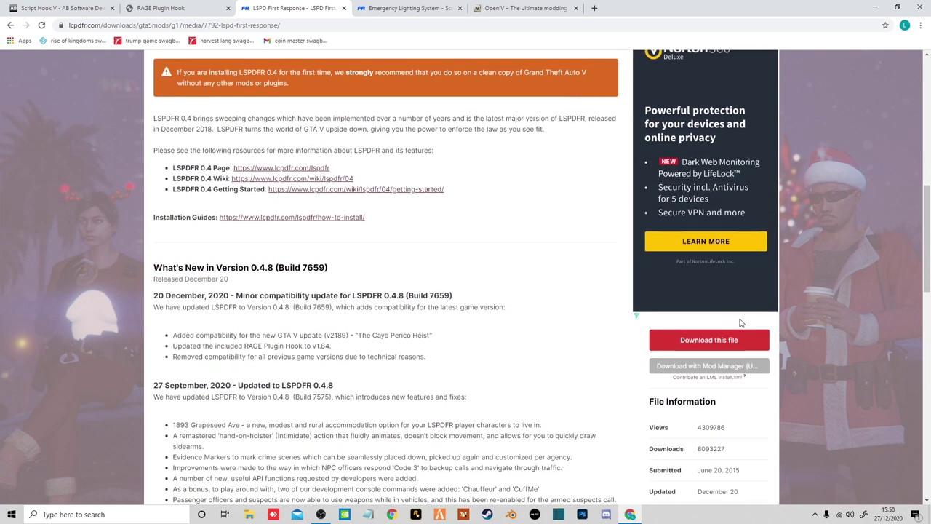
pyautogui.scroll(-2, 741, 323)
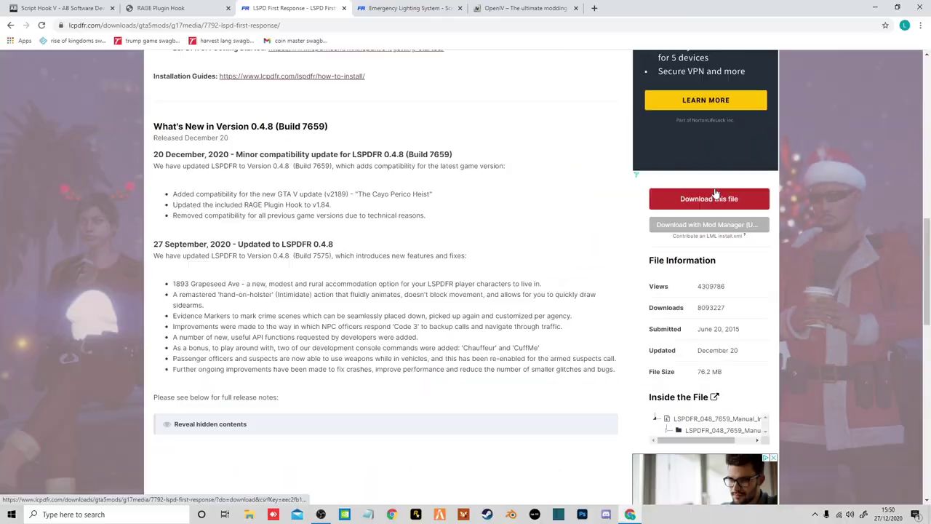
pyautogui.click(715, 198)
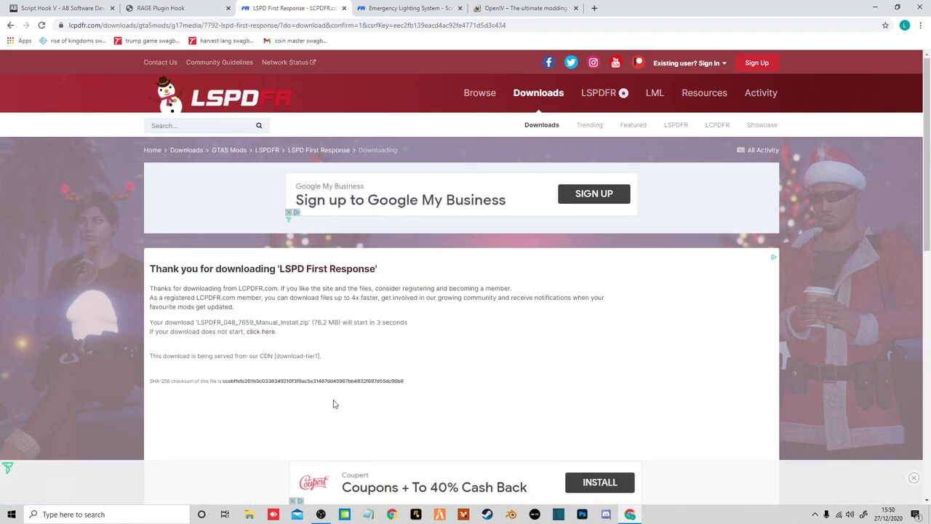
pyautogui.scroll(-3, 331, 360)
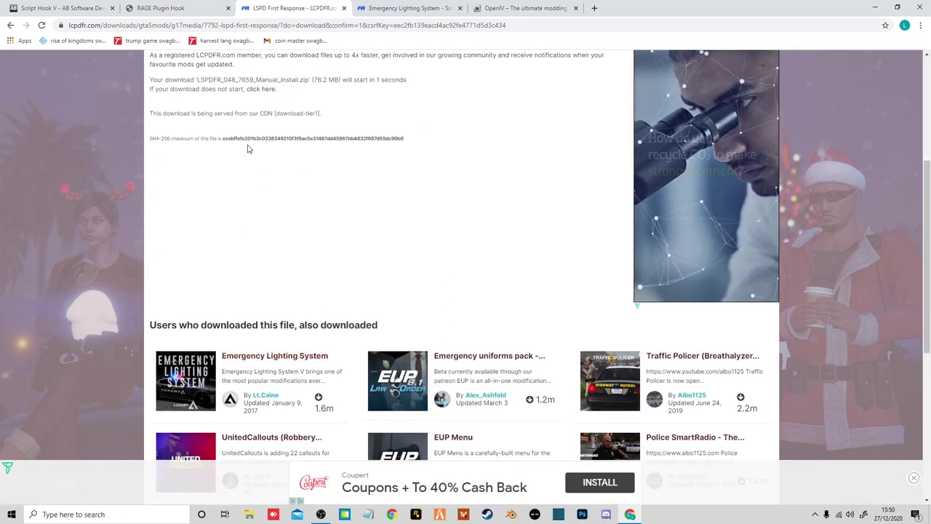
pyautogui.moveTo(151, 78); pyautogui.dragTo(297, 100)
pyautogui.click(263, 85)
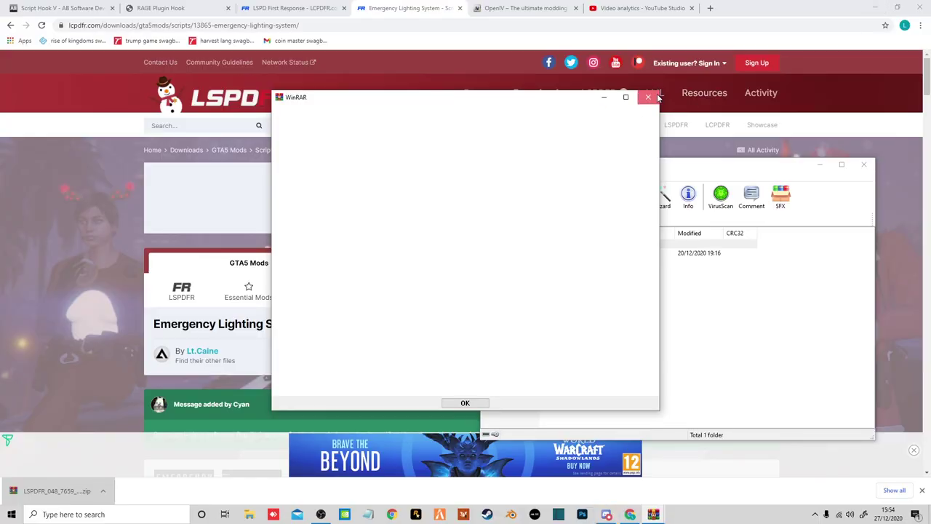
pyautogui.click(657, 97)
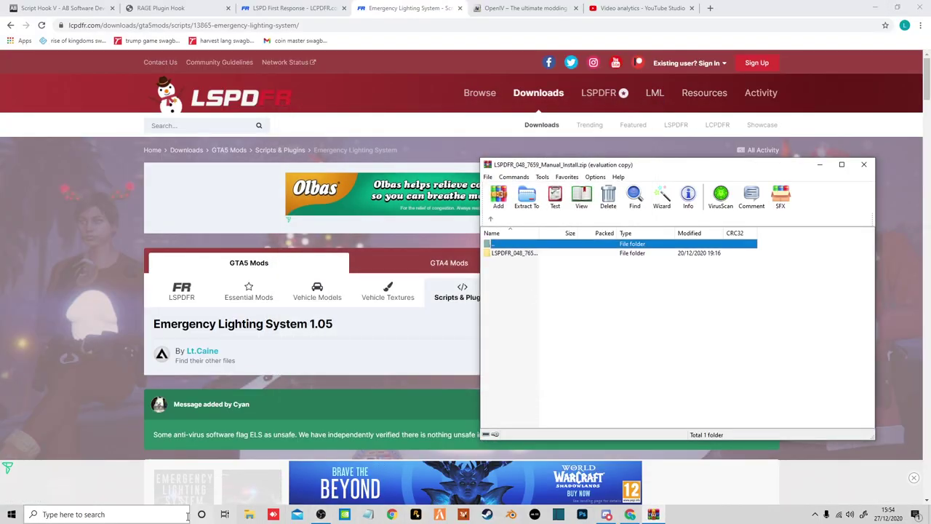
# Step: From Steam's Library, open Grand Theft Auto V's local game files folder via Manage > Browse local files
pyautogui.click(487, 514)
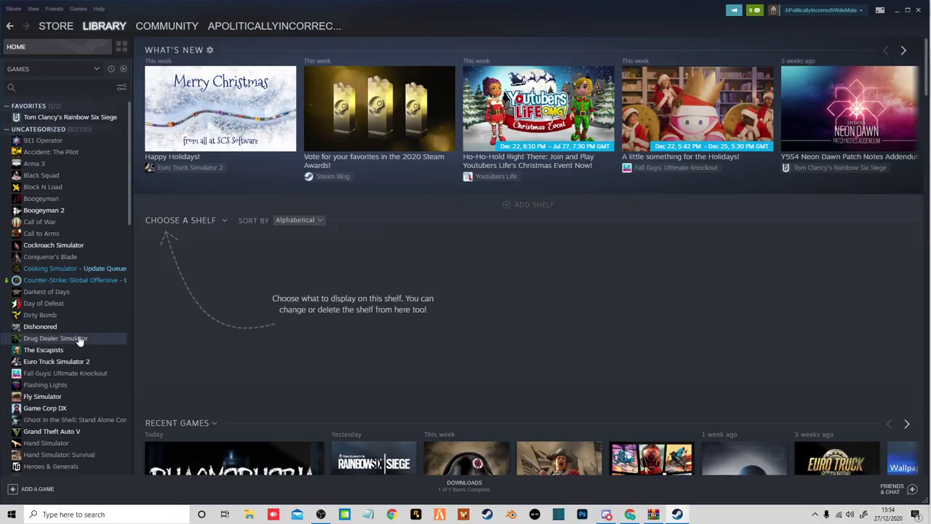
pyautogui.scroll(-5, 77, 331)
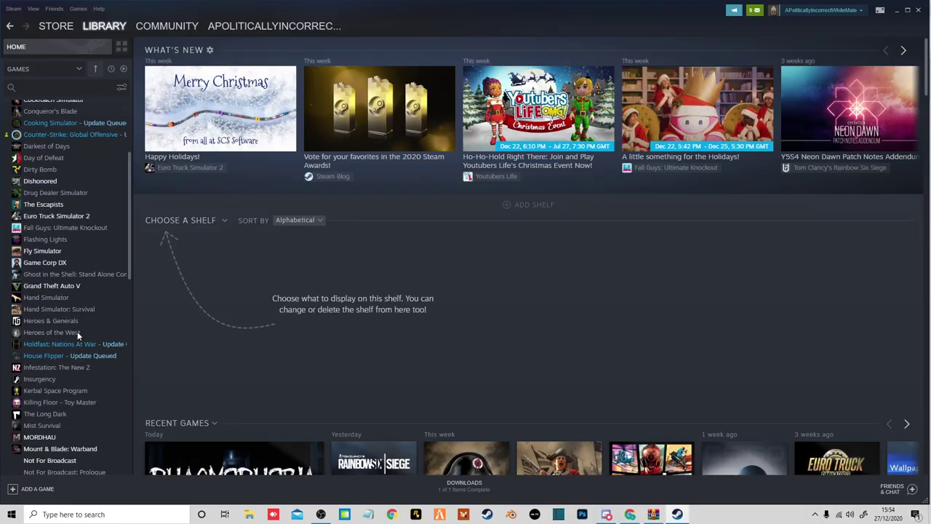
pyautogui.click(71, 288)
pyautogui.rightClick(77, 287)
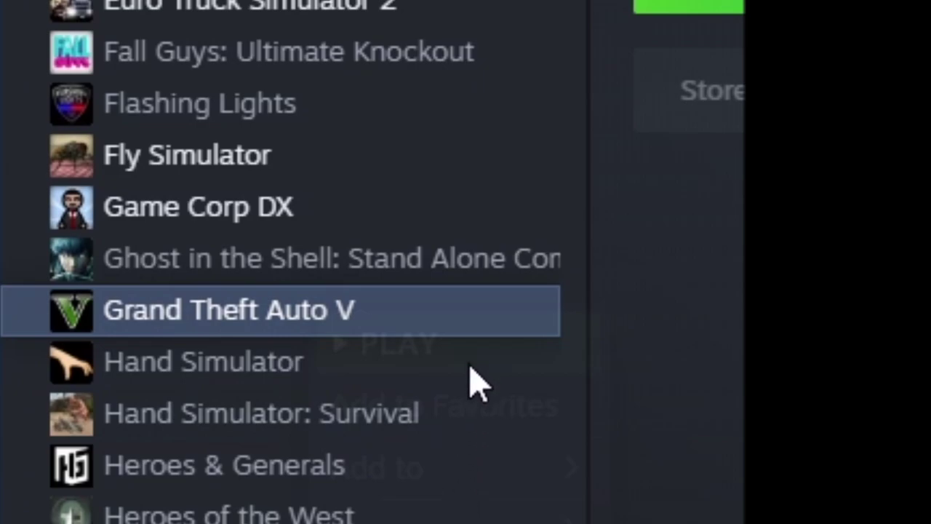
pyautogui.moveTo(466, 518)
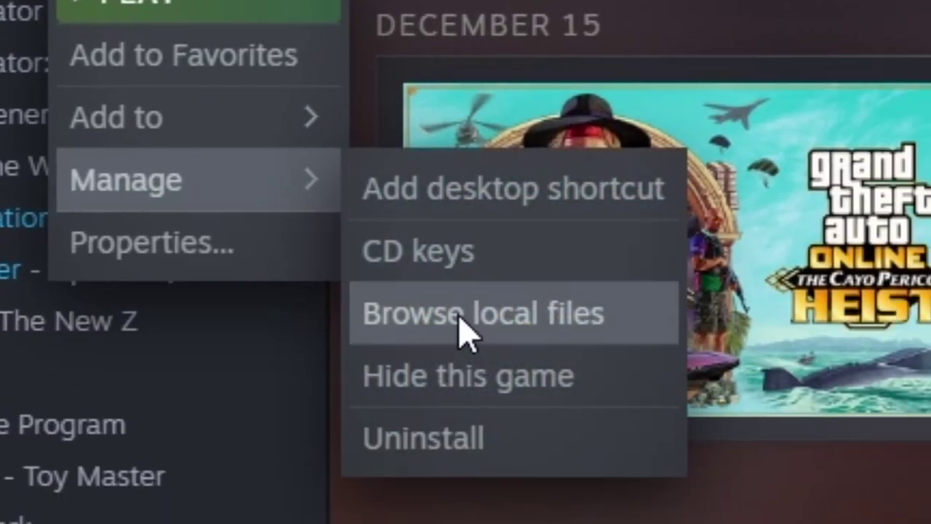
pyautogui.click(460, 315)
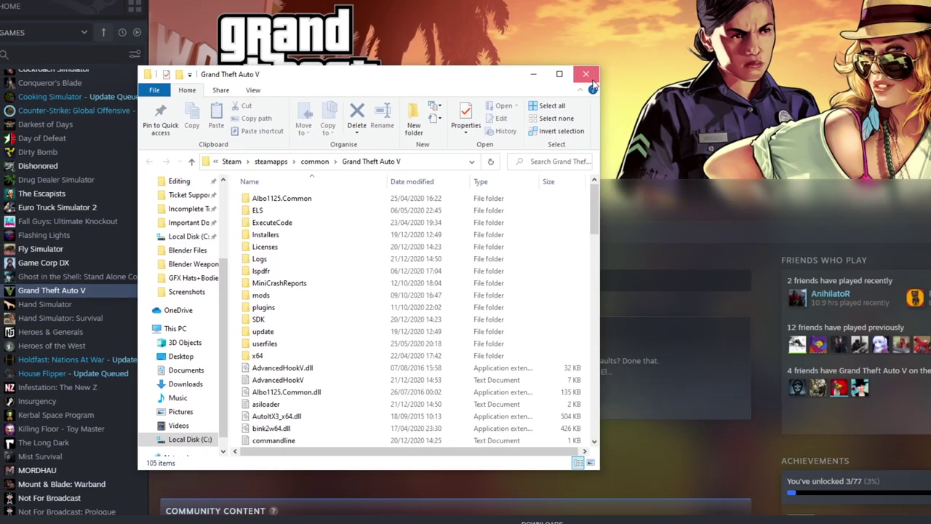
# Step: In a new File Explorer window, navigate to C:\Program Files\Epic Games\UE_4.24
pyautogui.click(700, 37)
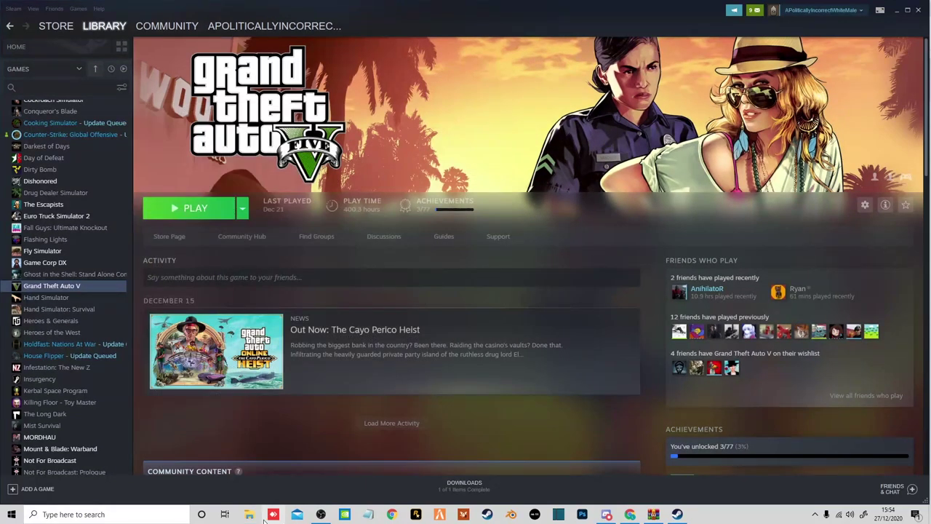
pyautogui.press('super+e')
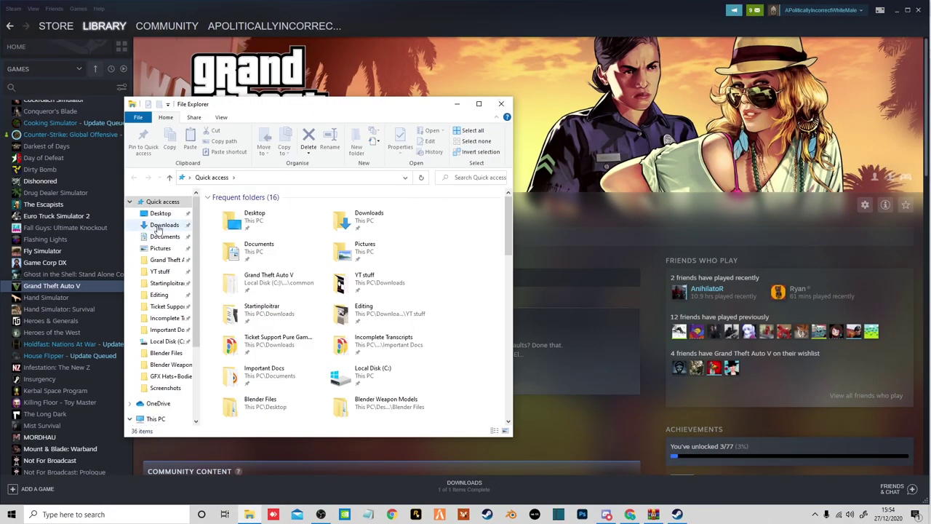
pyautogui.scroll(-3, 145, 328)
pyautogui.click(164, 252)
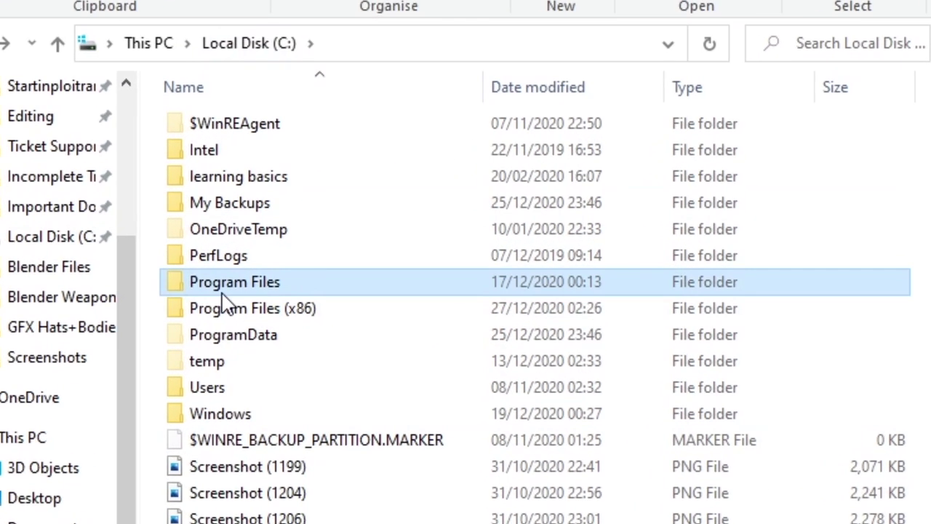
pyautogui.doubleClick(285, 275)
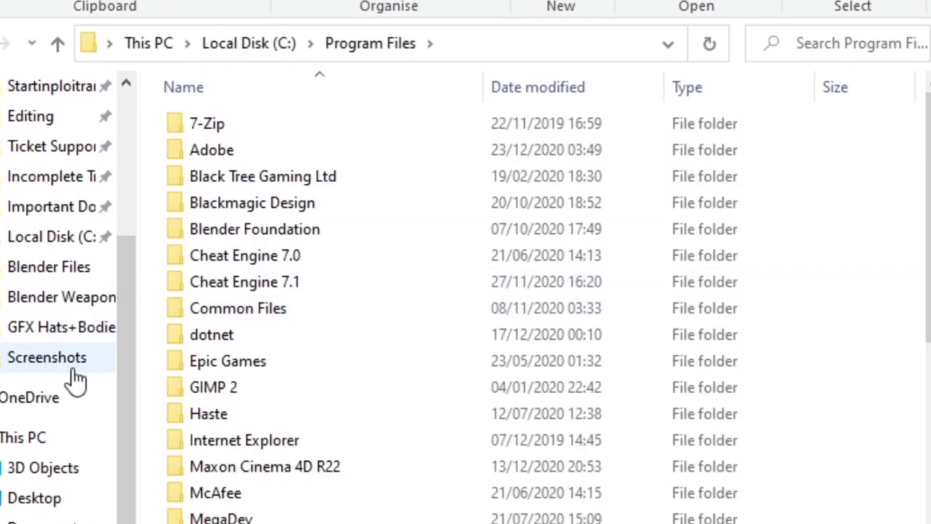
pyautogui.doubleClick(237, 362)
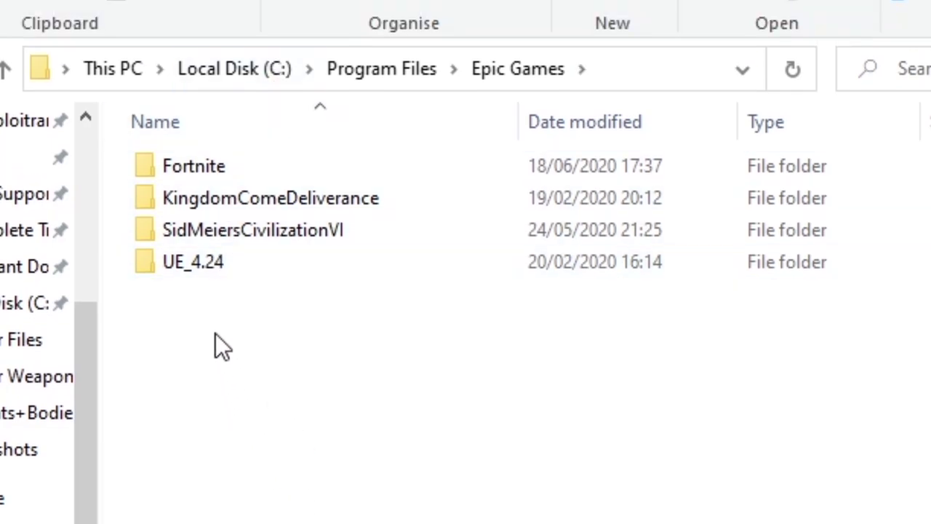
pyautogui.moveTo(216, 333); pyautogui.dragTo(825, 523)
pyautogui.moveTo(273, 320); pyautogui.dragTo(747, 523)
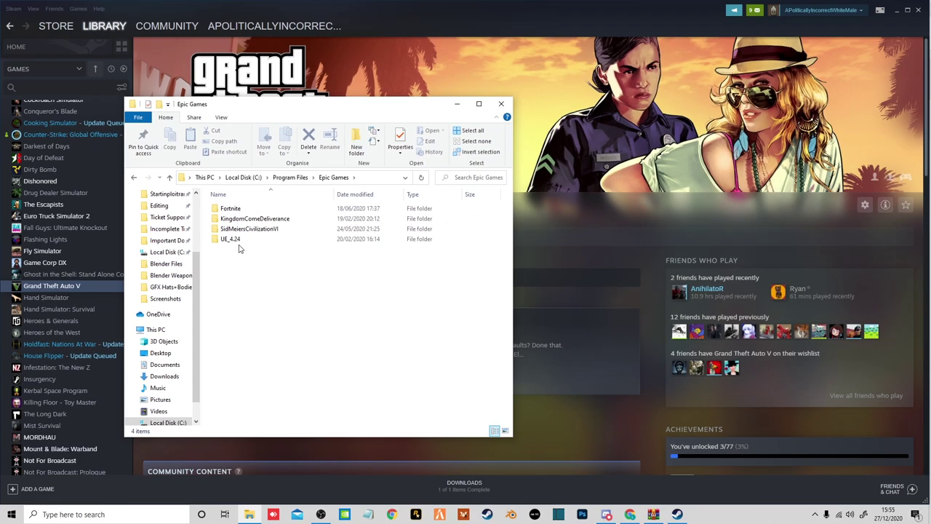
pyautogui.doubleClick(213, 265)
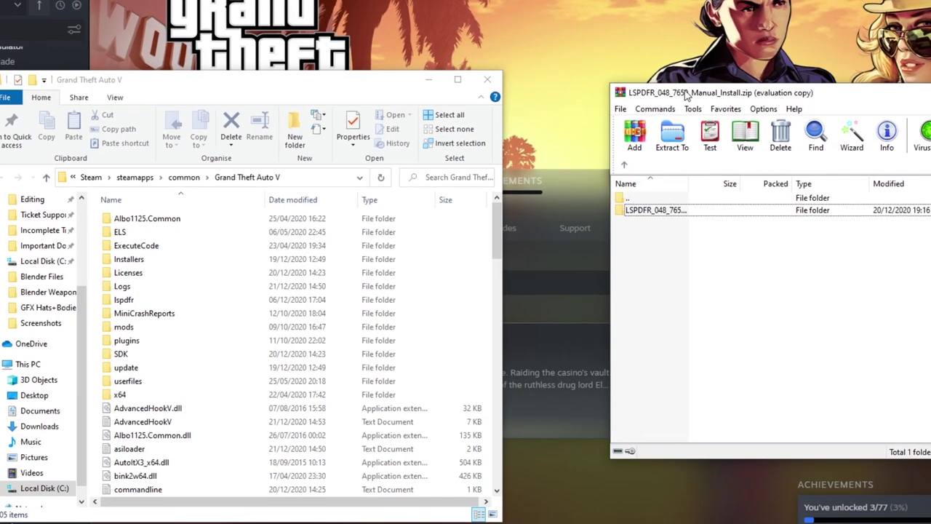
# Step: Place WinRAR beside the game folder, open the archive's LSPDFR folder and select all its items
pyautogui.moveTo(692, 35); pyautogui.dragTo(702, 67)
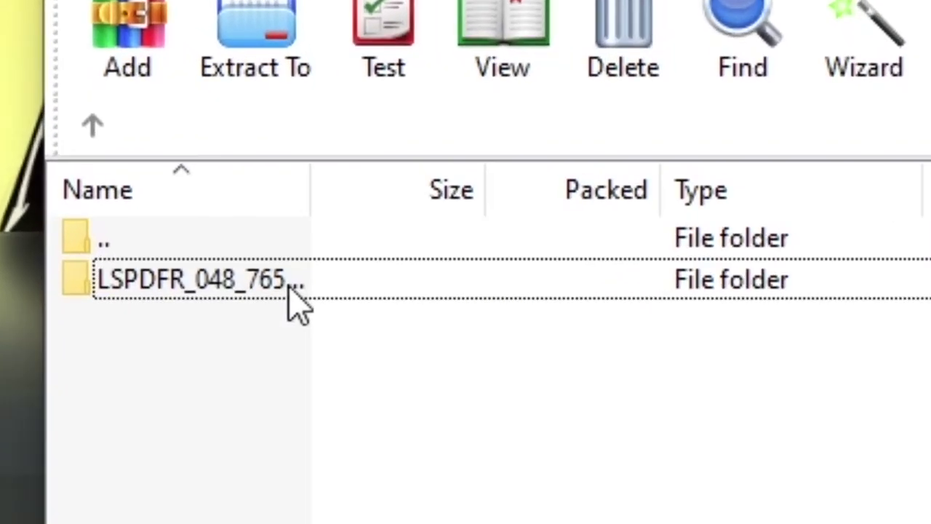
pyautogui.doubleClick(698, 185)
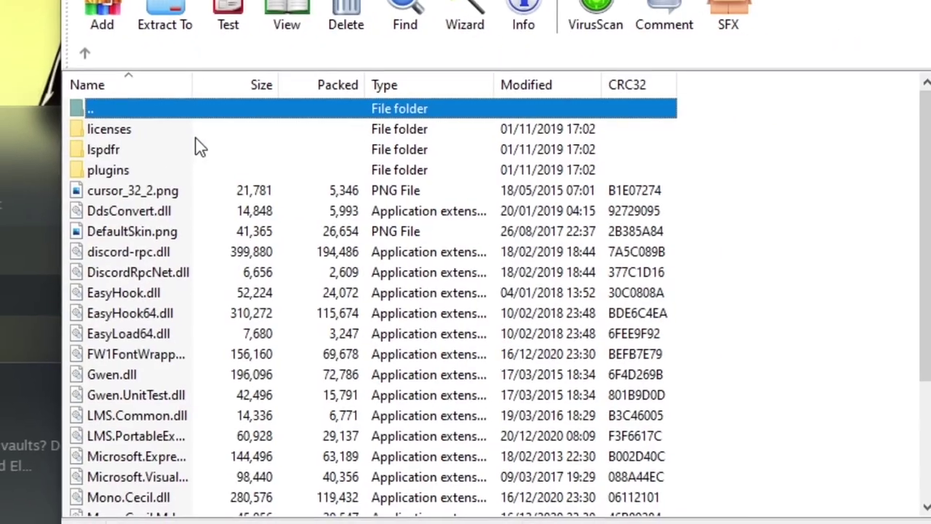
pyautogui.moveTo(700, 128); pyautogui.dragTo(492, 371)
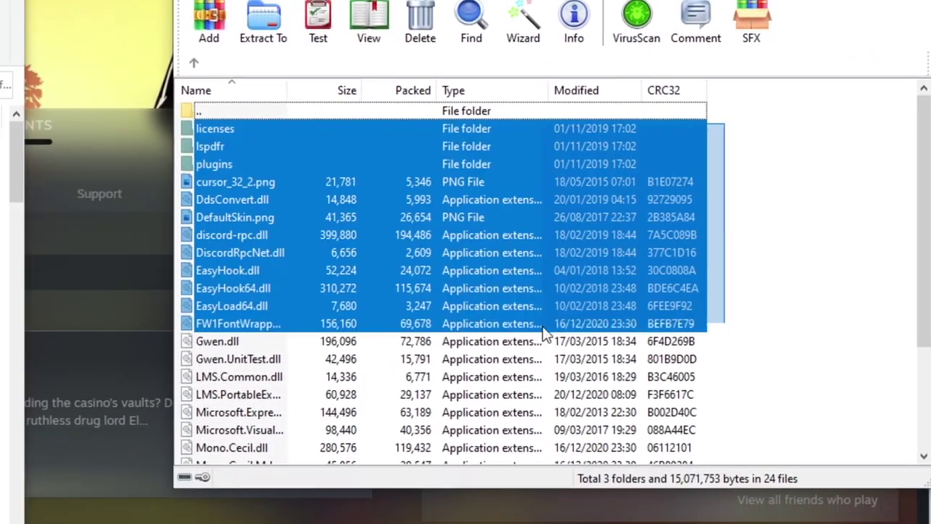
pyautogui.moveTo(546, 338); pyautogui.dragTo(509, 472)
pyautogui.scroll(3, 408, 320)
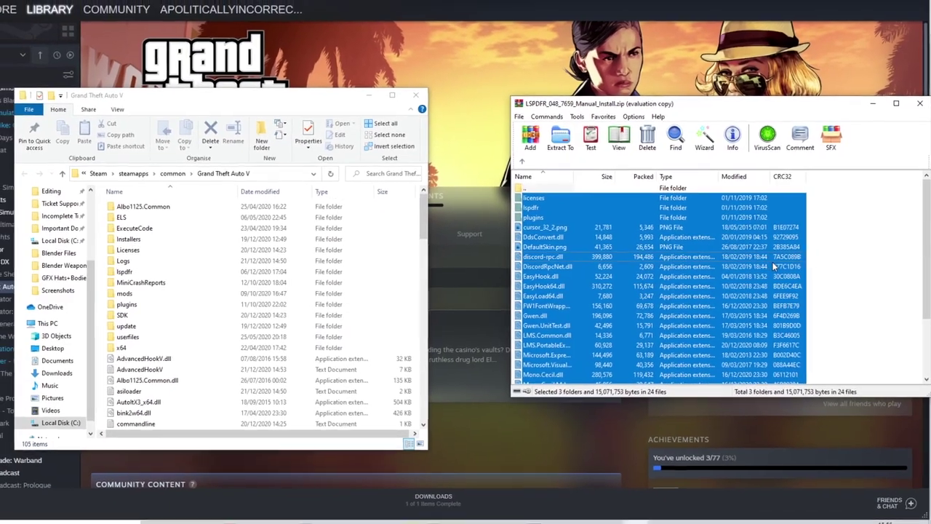
# Step: Drag the selected LSPDFR files into the Grand Theft Auto V folder and close WinRAR
pyautogui.moveTo(775, 268); pyautogui.dragTo(331, 258)
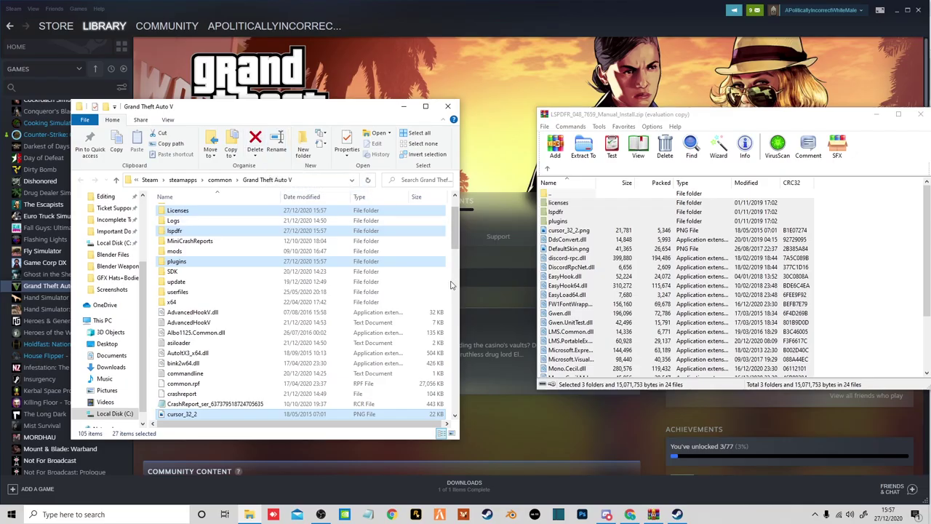
pyautogui.click(449, 290)
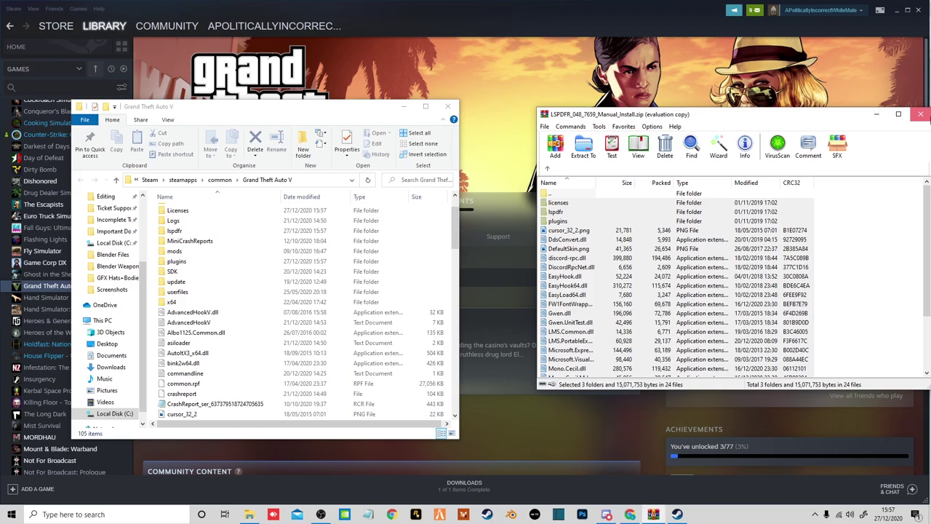
pyautogui.click(920, 114)
pyautogui.scroll(-7, 225, 288)
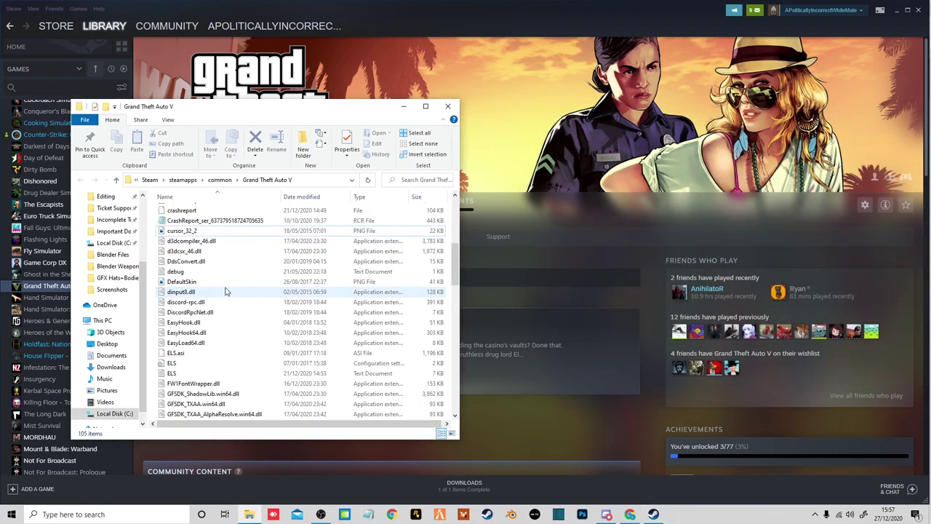
pyautogui.scroll(2, 225, 291)
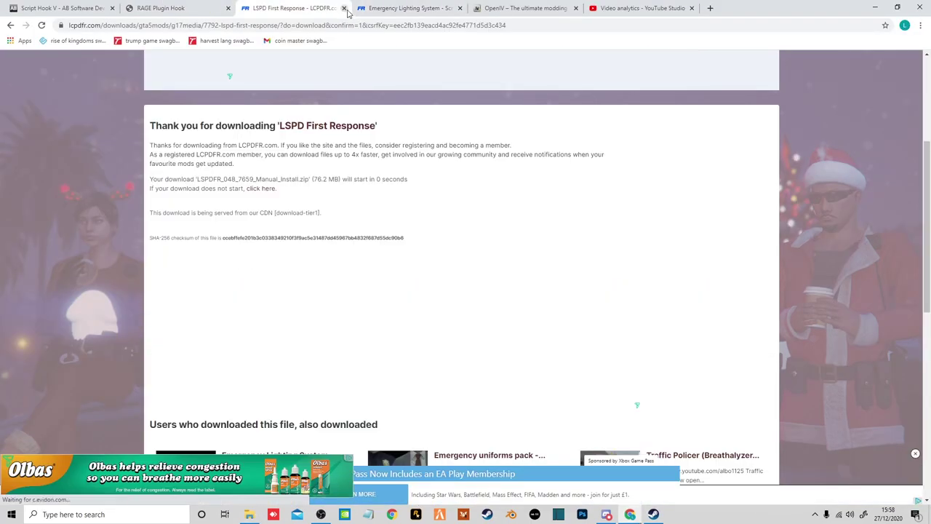
# Step: Close the LSPDFR page and download RAGE Plugin Hook 1.84.1279.16097
pyautogui.click(344, 8)
pyautogui.click(153, 7)
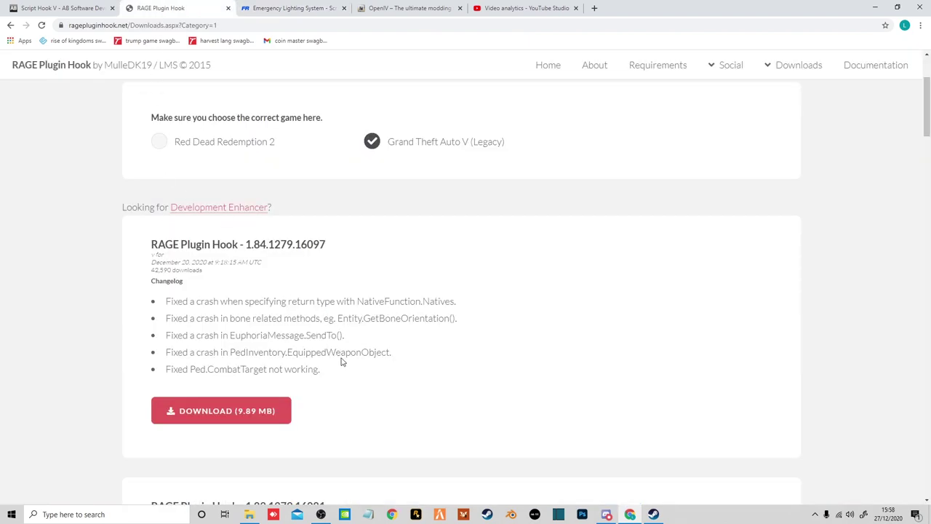
pyautogui.click(226, 411)
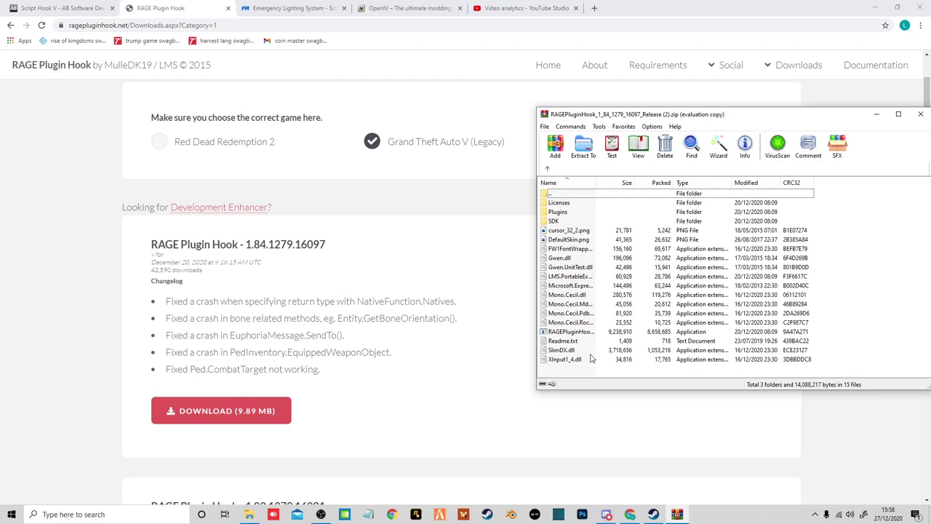
# Step: Extract all RAGE Plugin Hook files into the Grand Theft Auto V folder, replacing existing files, then close WinRAR
pyautogui.moveTo(565, 373); pyautogui.dragTo(786, 202)
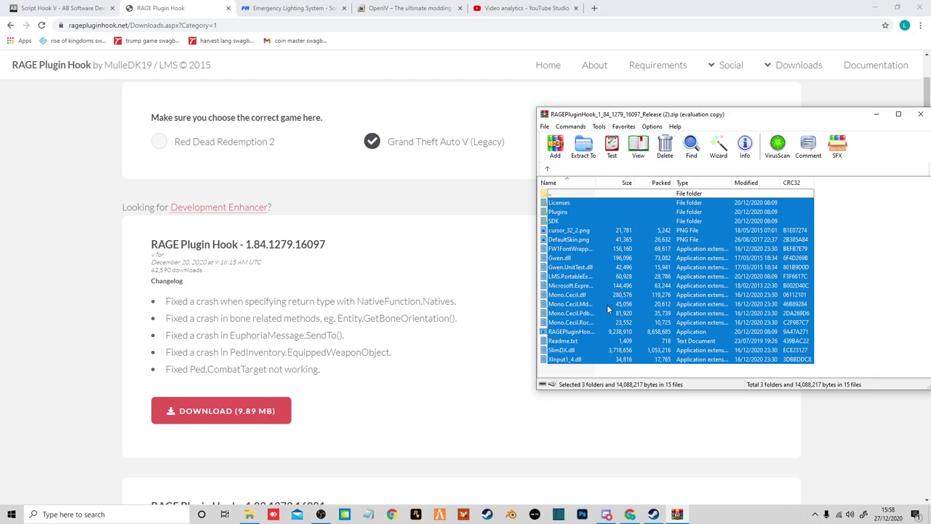
pyautogui.click(248, 514)
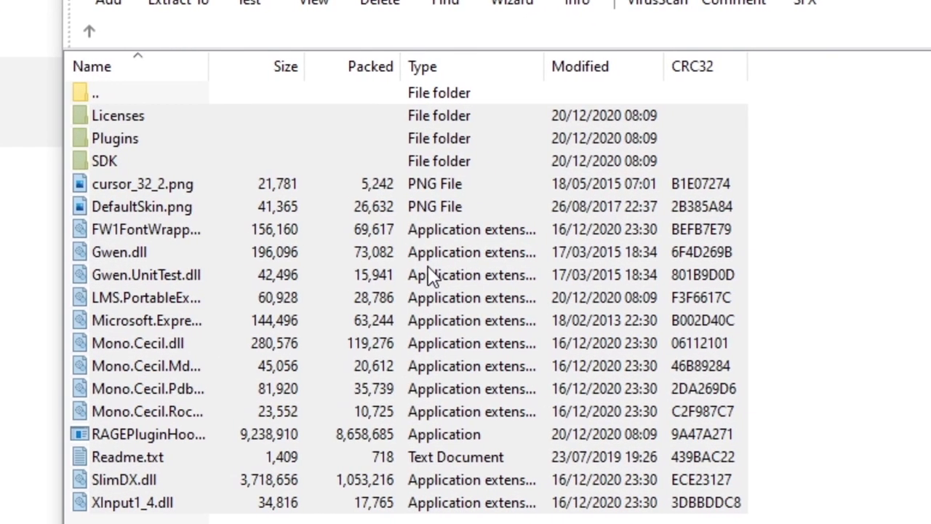
pyautogui.moveTo(428, 263); pyautogui.dragTo(496, 262)
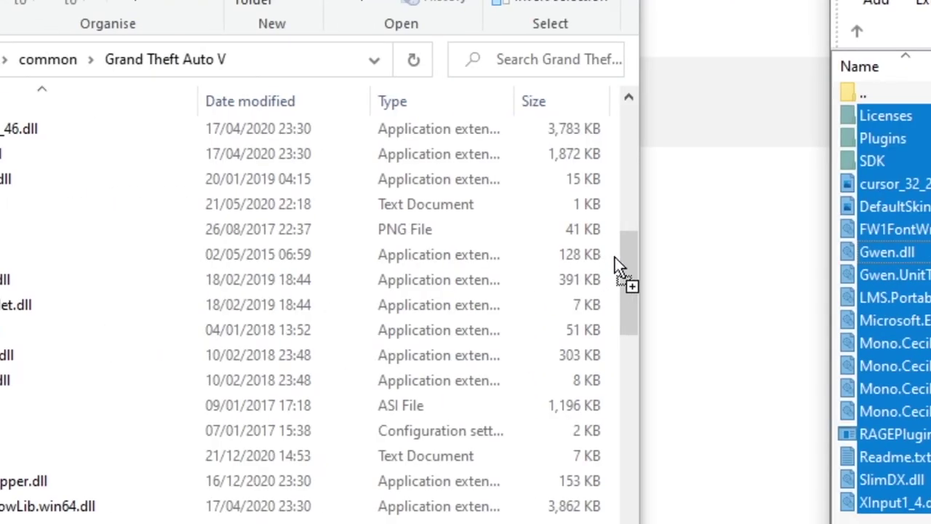
pyautogui.moveTo(615, 257); pyautogui.dragTo(615, 259)
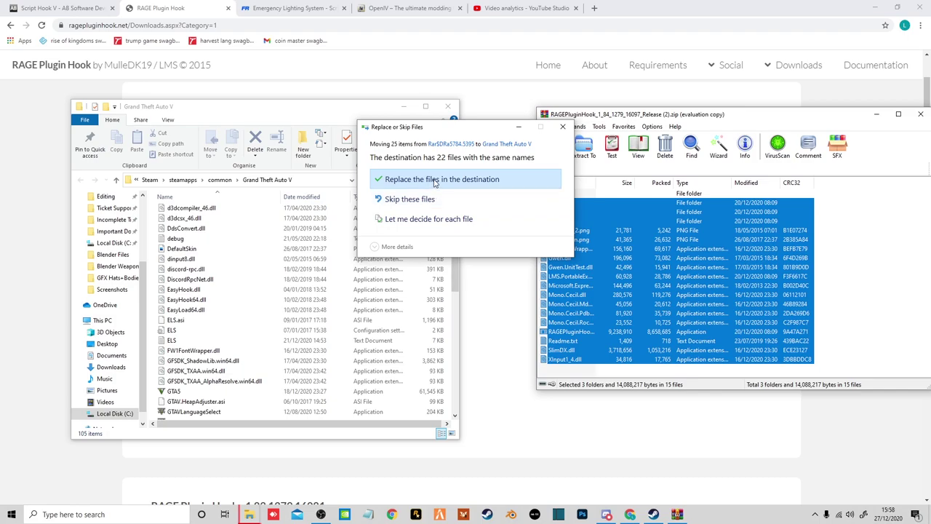
pyautogui.click(435, 179)
pyautogui.scroll(1, 337, 274)
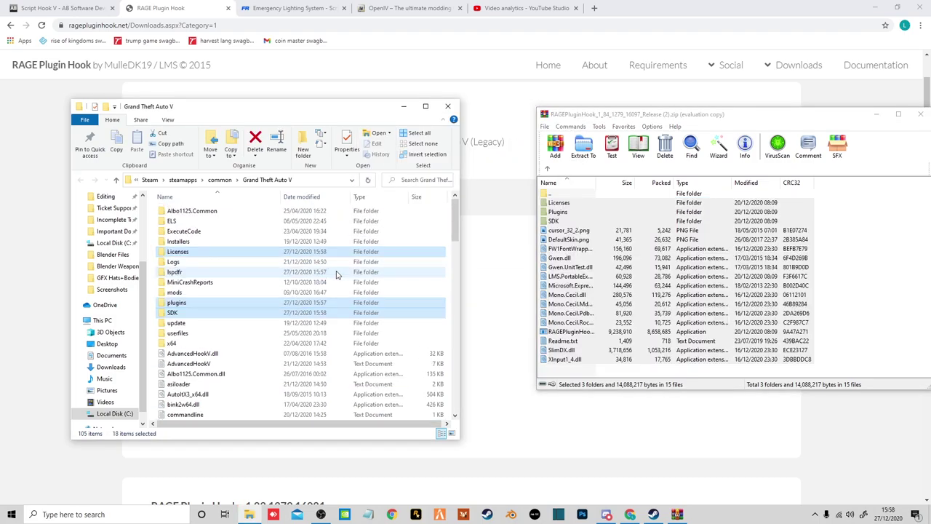
pyautogui.click(436, 277)
pyautogui.click(921, 114)
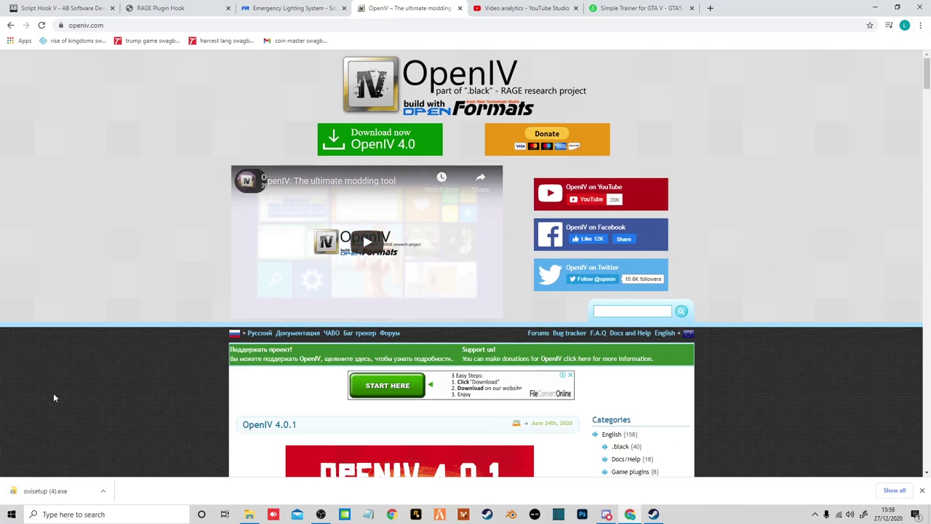
# Step: Run ovisetup.exe, install OpenIV 4.0.1 in English, and close the installer after success
pyautogui.click(45, 491)
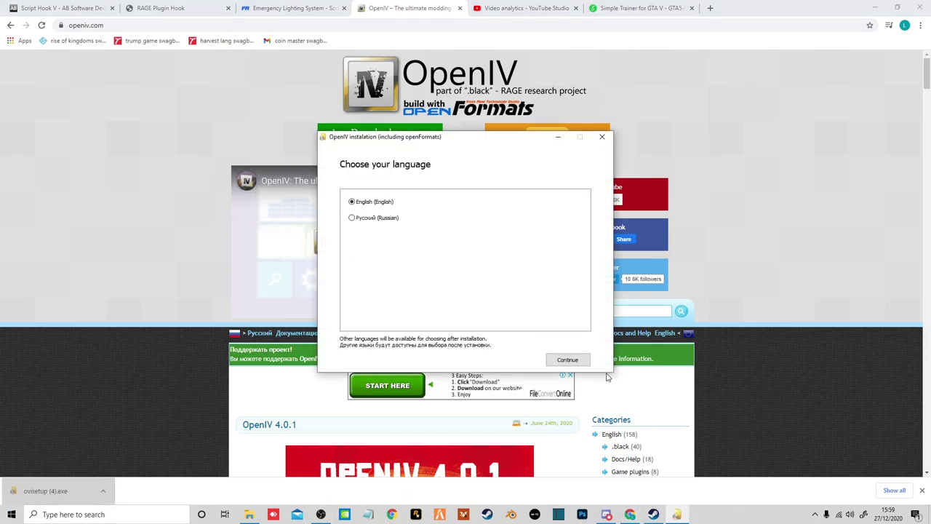
pyautogui.click(569, 359)
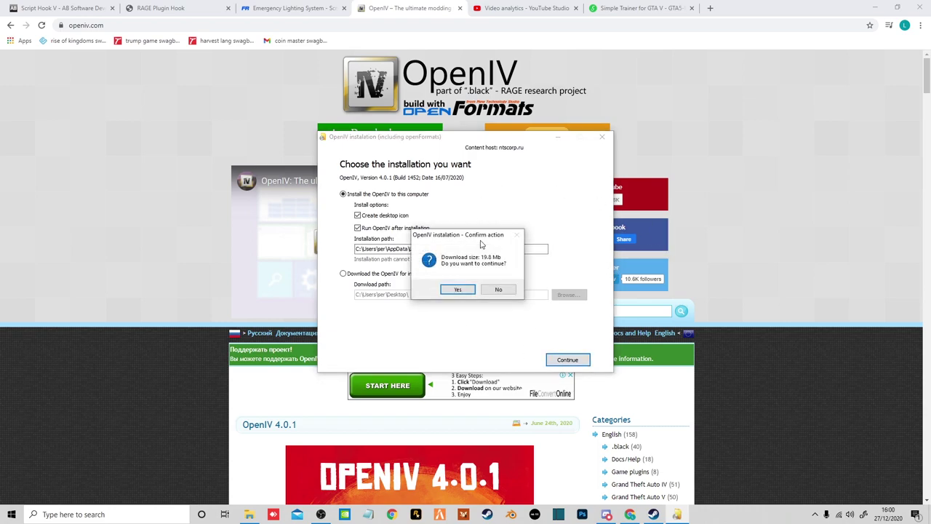
pyautogui.click(458, 290)
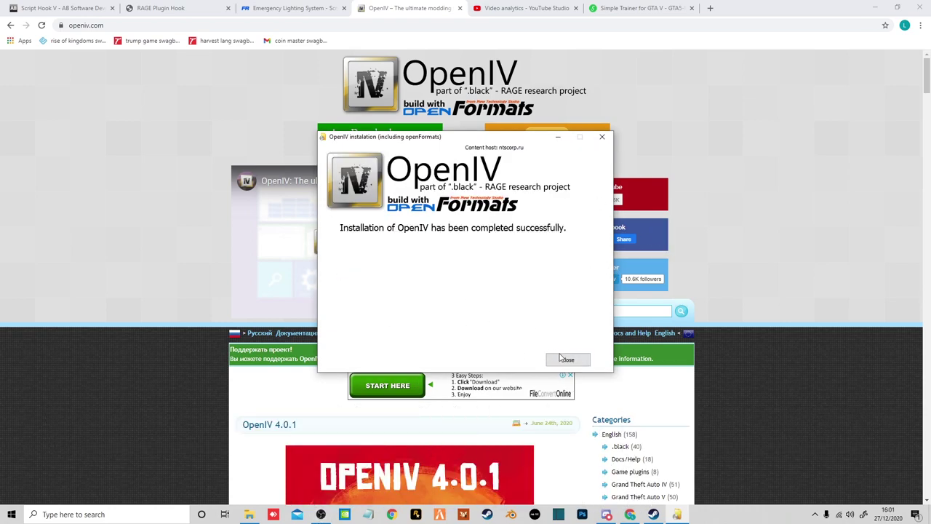
pyautogui.click(569, 360)
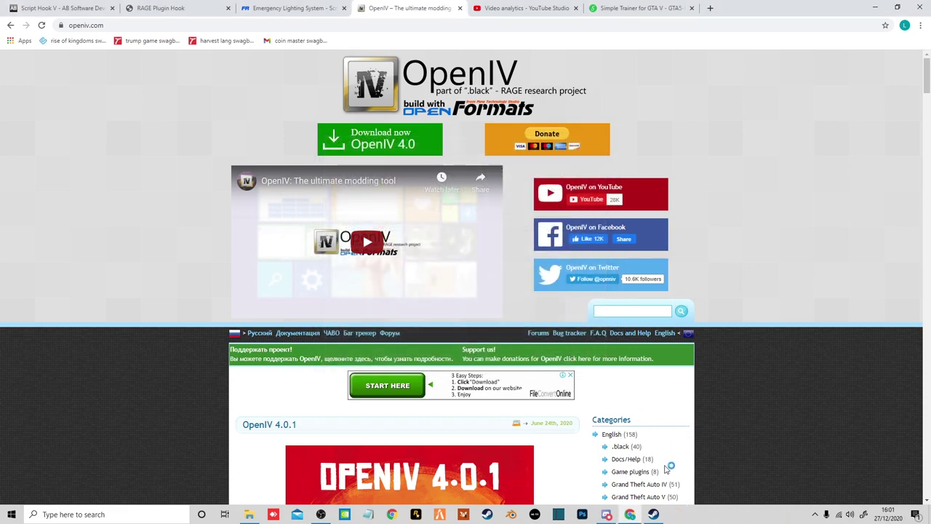
# Step: Close the OpenIV tab and download ELS V1.05.rar, the latest file in the ELS list
pyautogui.click(460, 8)
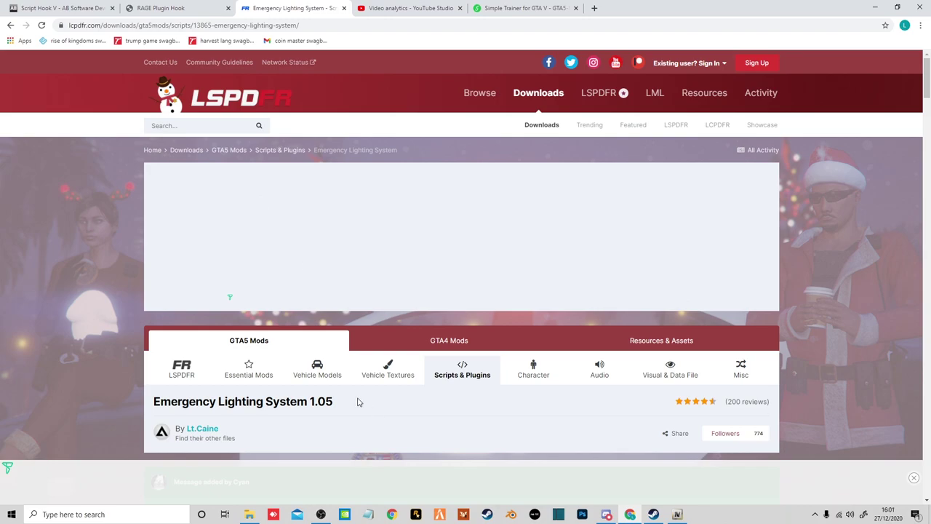
pyautogui.click(708, 256)
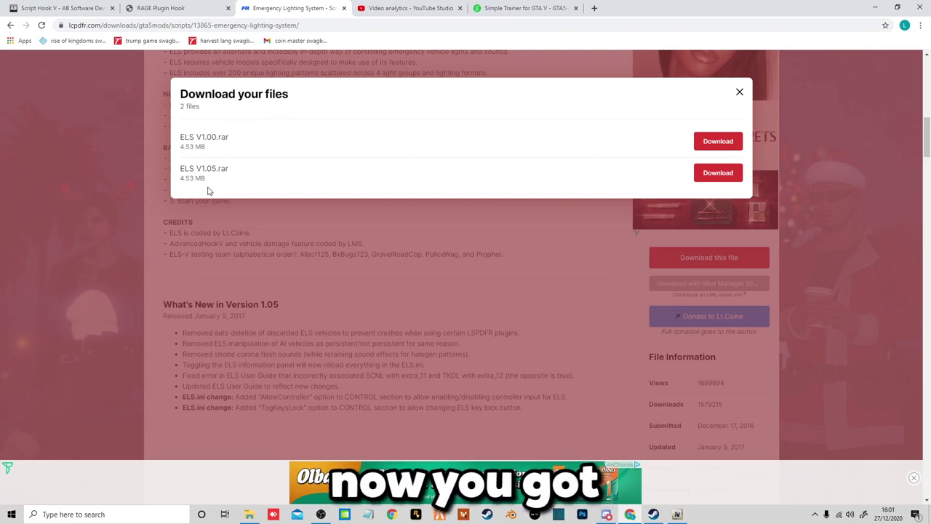
pyautogui.moveTo(256, 139); pyautogui.dragTo(218, 158)
pyautogui.click(214, 139)
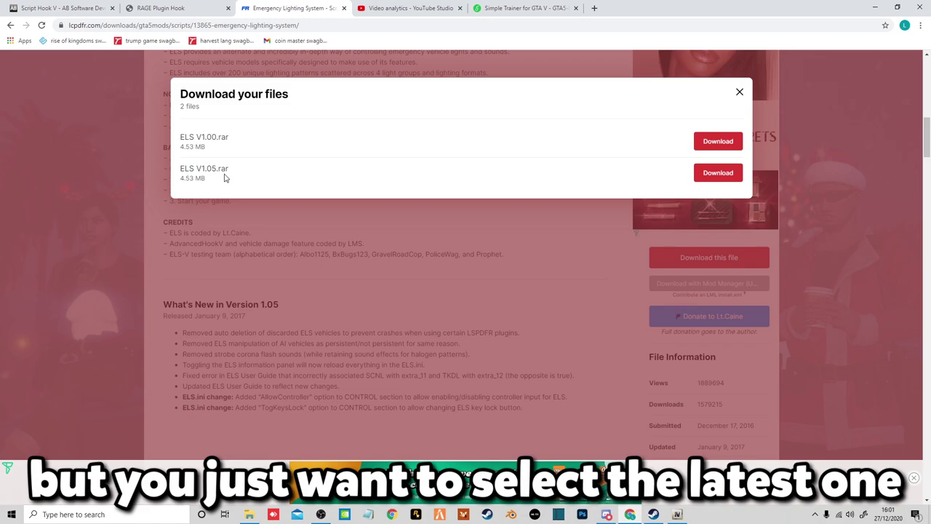
pyautogui.moveTo(224, 177); pyautogui.dragTo(225, 171)
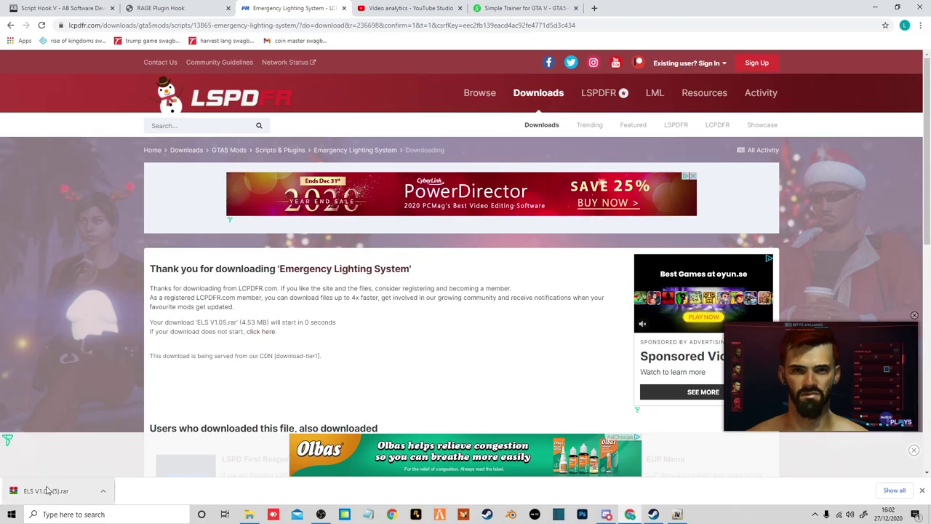
# Step: Open ELS V1.05.rar in WinRAR, dismiss the licence reminder, and browse its MEDIA folder
pyautogui.click(47, 491)
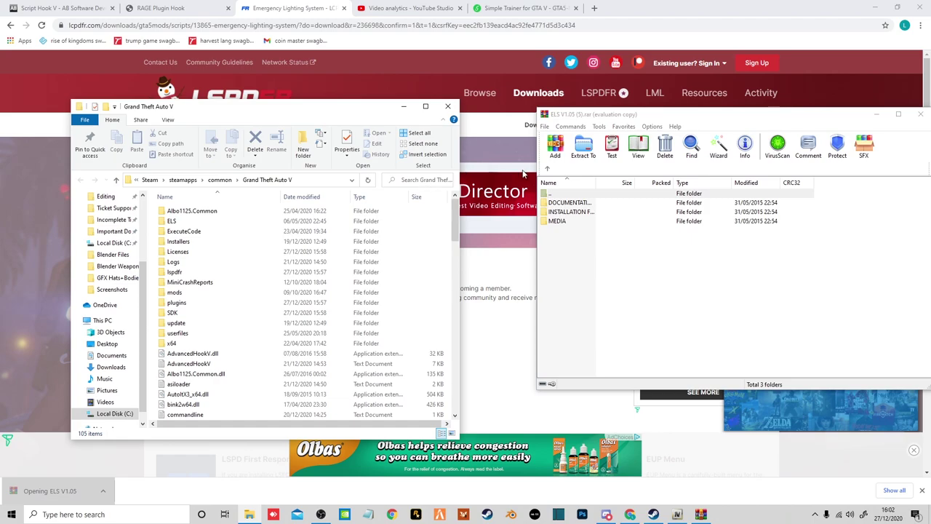
pyautogui.click(806, 217)
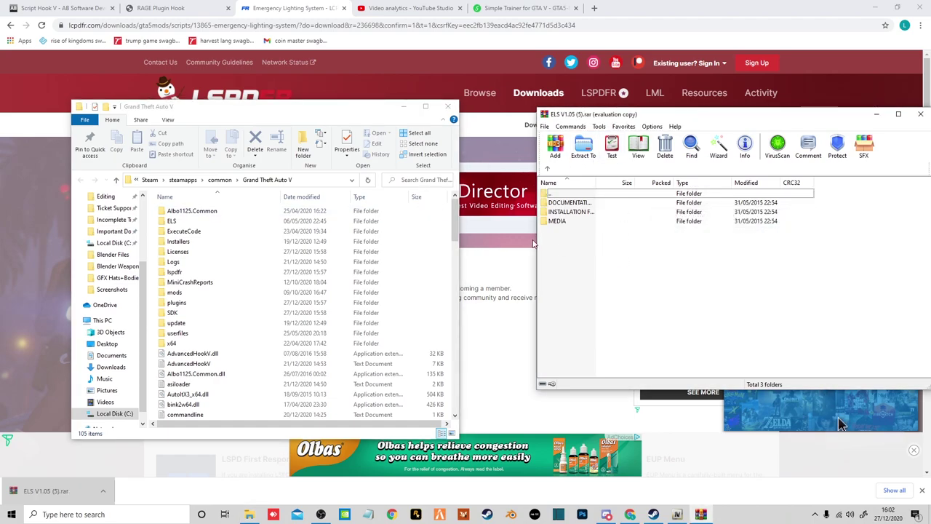
pyautogui.moveTo(650, 270)
pyautogui.mouseDown()
pyautogui.moveTo(590, 234)
pyautogui.moveTo(651, 273)
pyautogui.mouseUp()
pyautogui.doubleClick(572, 221)
pyautogui.click(571, 223)
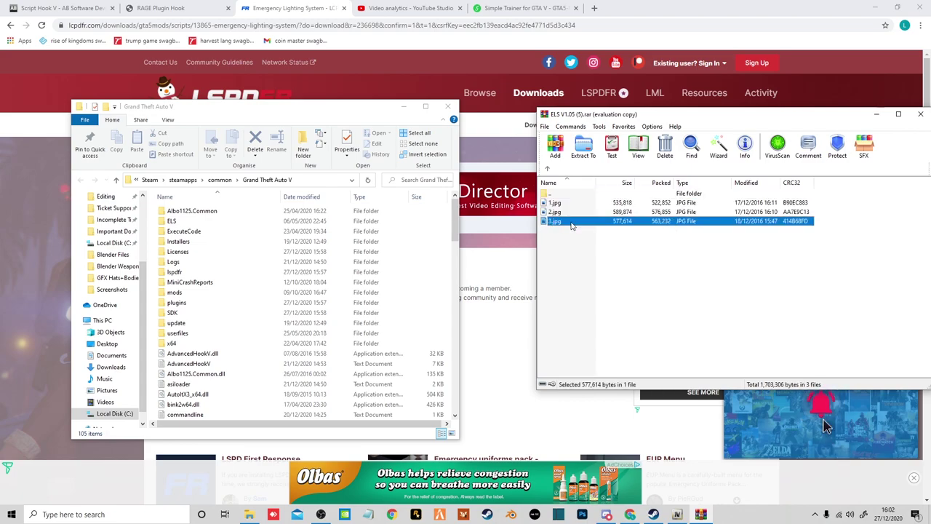
pyautogui.click(547, 171)
# Step: Copy the ELS files from INSTALLATION FILES > Grand Theft Auto V into the game folder
pyautogui.doubleClick(557, 211)
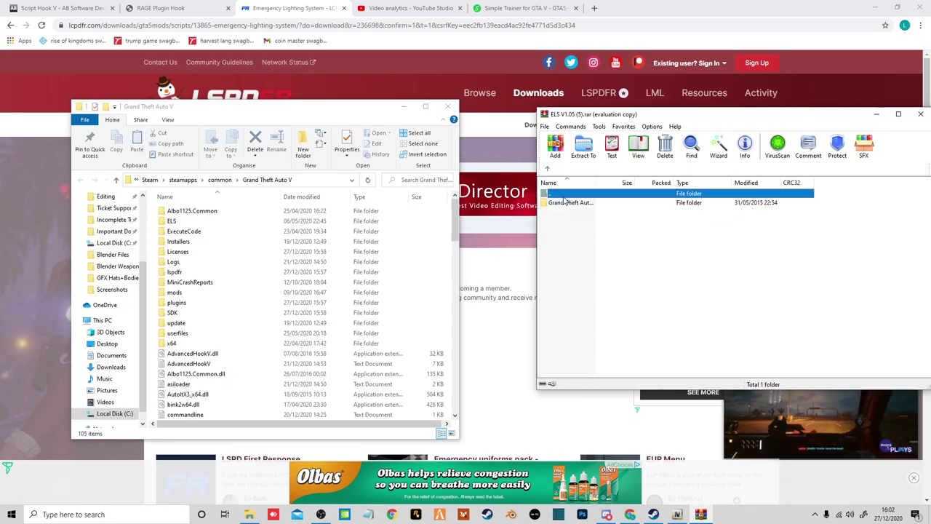
pyautogui.click(547, 172)
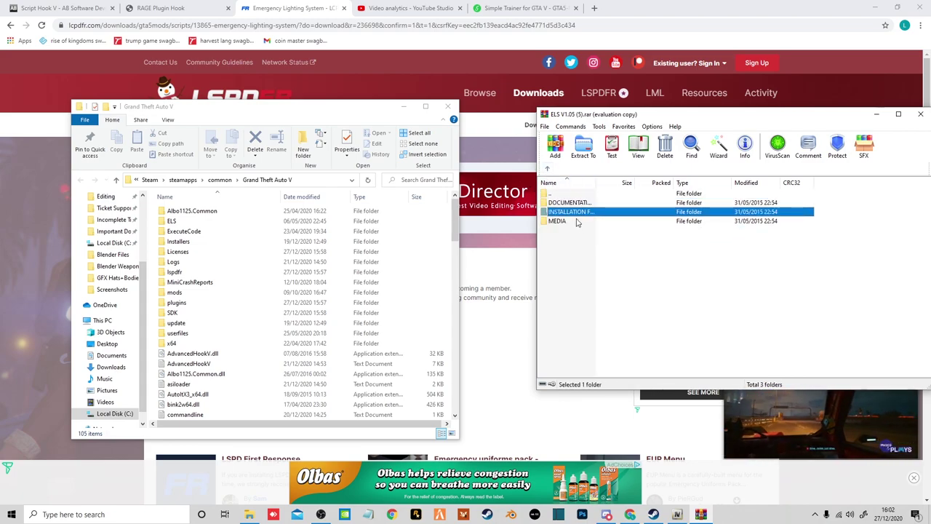
pyautogui.doubleClick(575, 219)
pyautogui.doubleClick(568, 192)
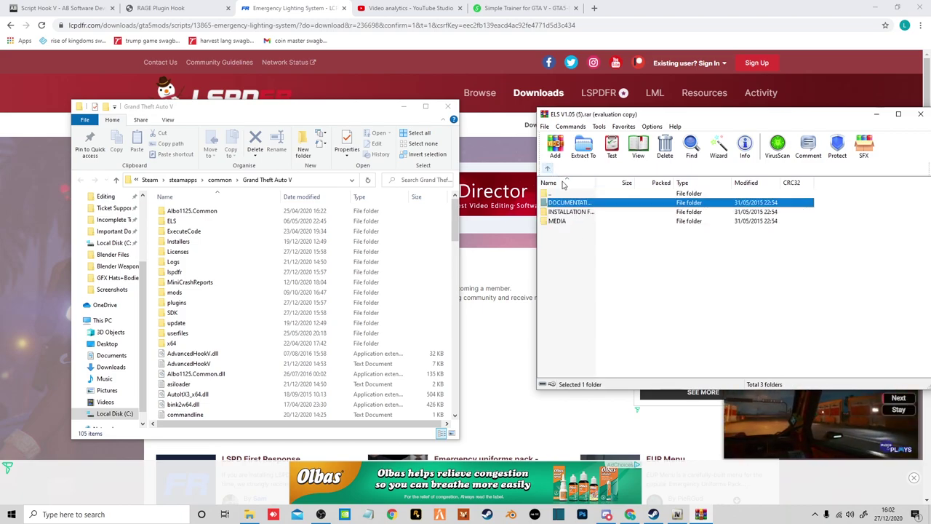
pyautogui.doubleClick(579, 212)
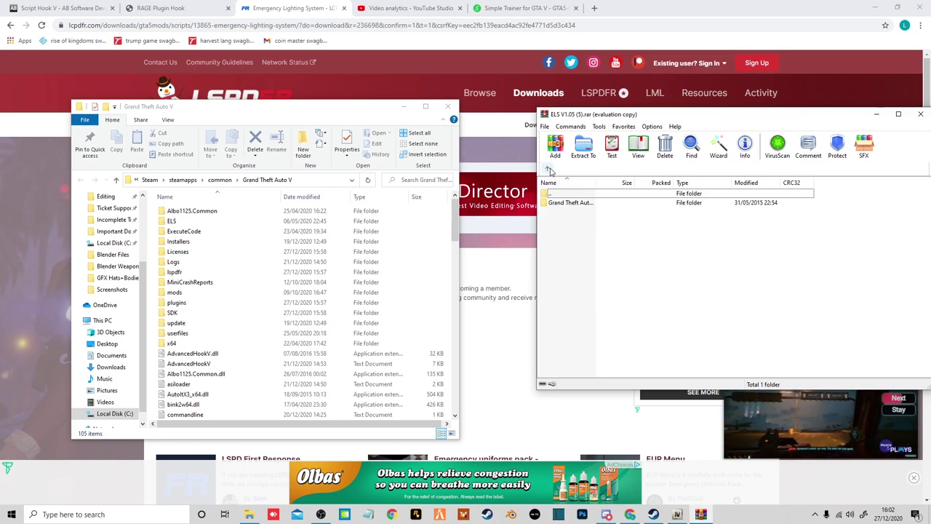
pyautogui.doubleClick(574, 203)
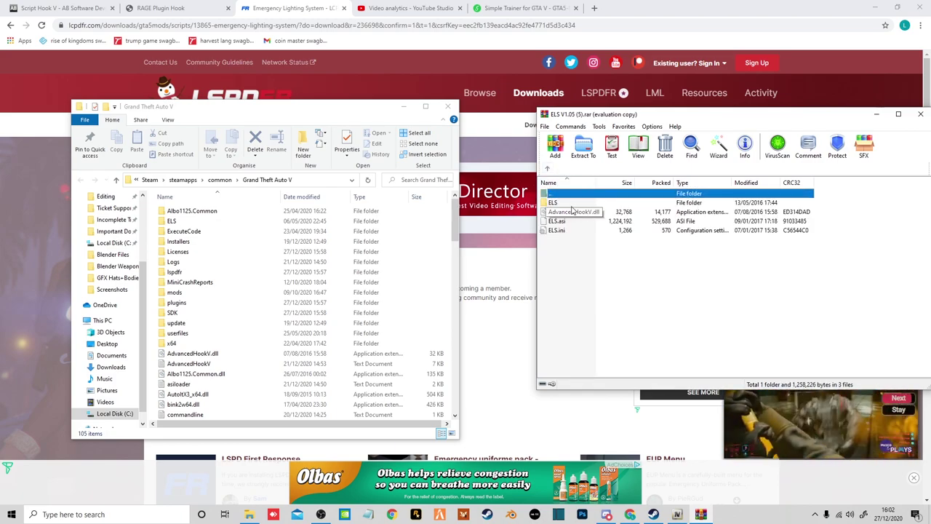
pyautogui.moveTo(656, 304); pyautogui.dragTo(450, 281)
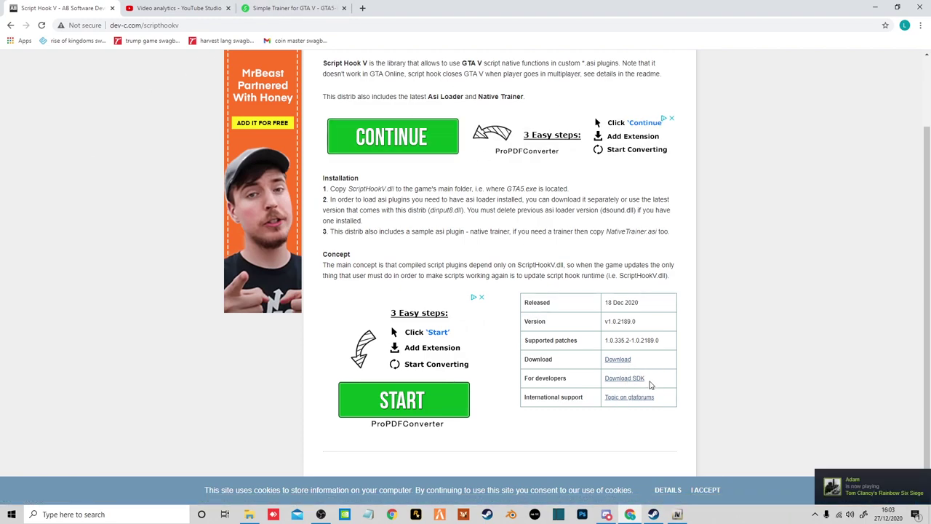
# Step: Download the Script Hook V zip and open it in WinRAR
pyautogui.click(614, 363)
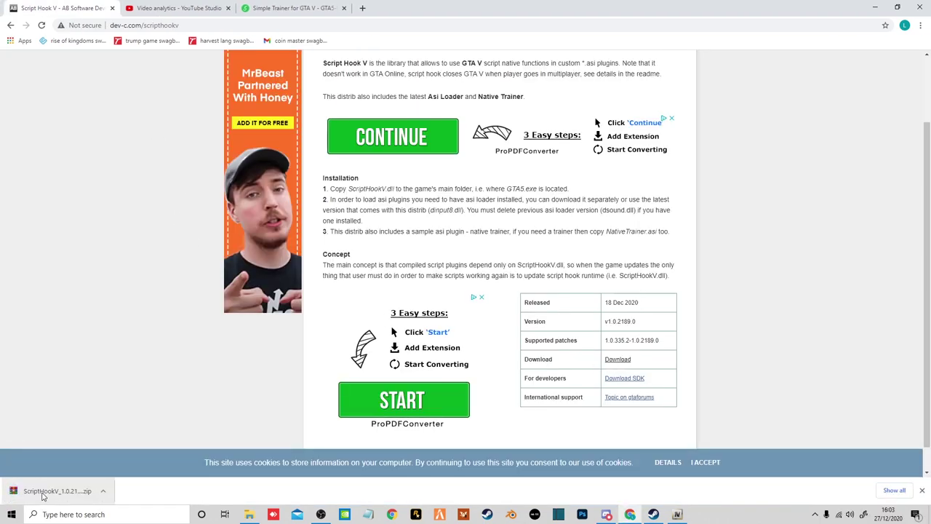
pyautogui.click(38, 491)
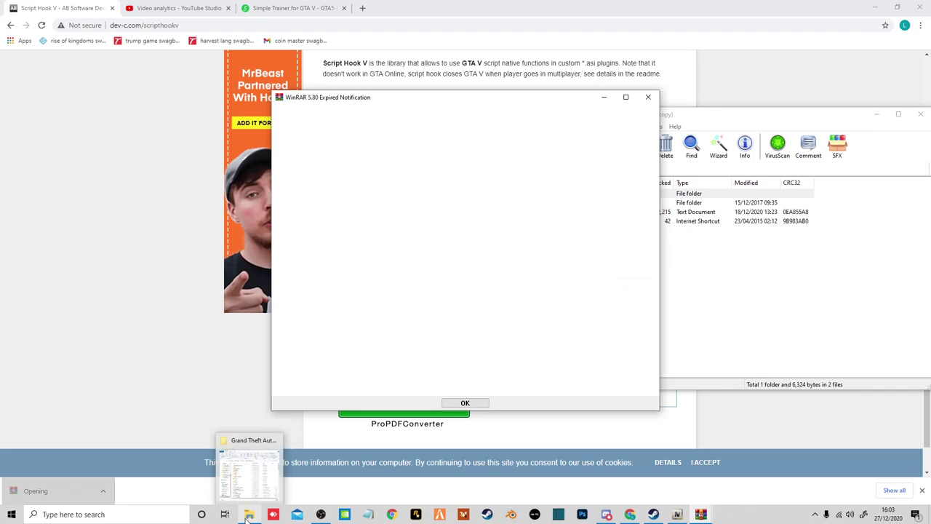
pyautogui.click(249, 513)
# Step: Copy dinput8.dll and ScriptHookV.dll into the GTA V folder, replacing the existing copies
pyautogui.moveTo(619, 248); pyautogui.dragTo(565, 207)
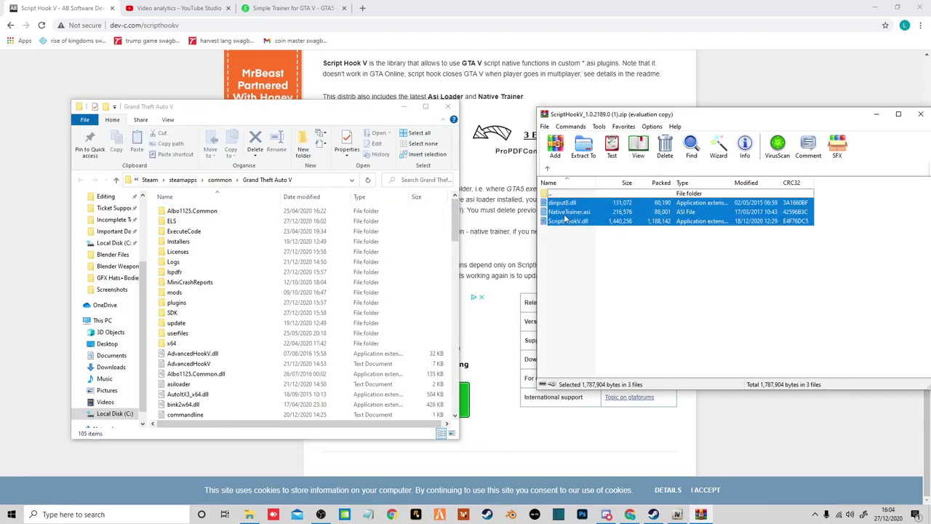
pyautogui.keyDown('ctrl'); pyautogui.click(565, 213); pyautogui.keyUp('ctrl')
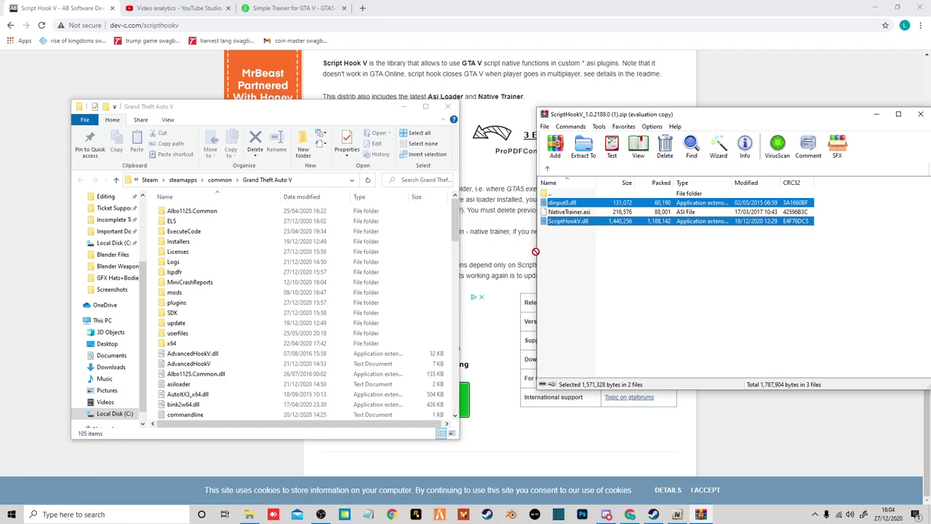
pyautogui.moveTo(449, 301); pyautogui.dragTo(450, 301)
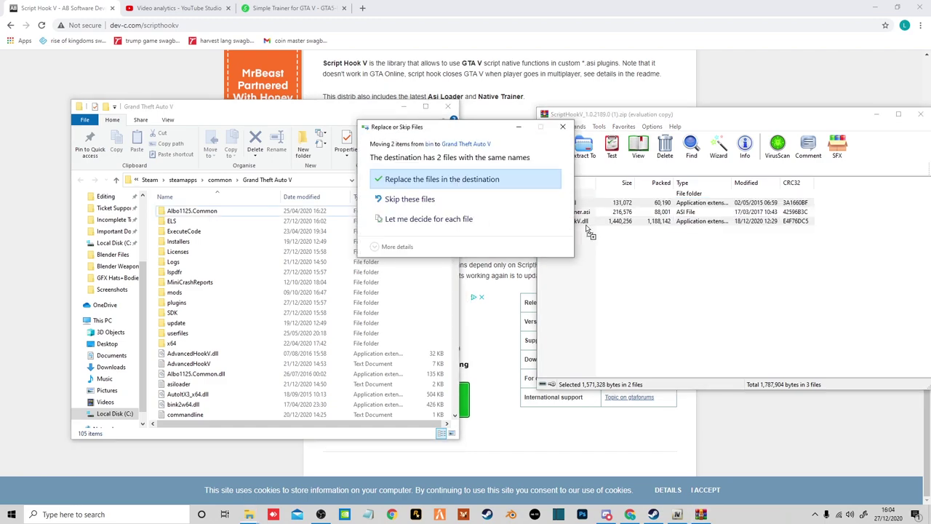
pyautogui.click(468, 179)
pyautogui.click(774, 122)
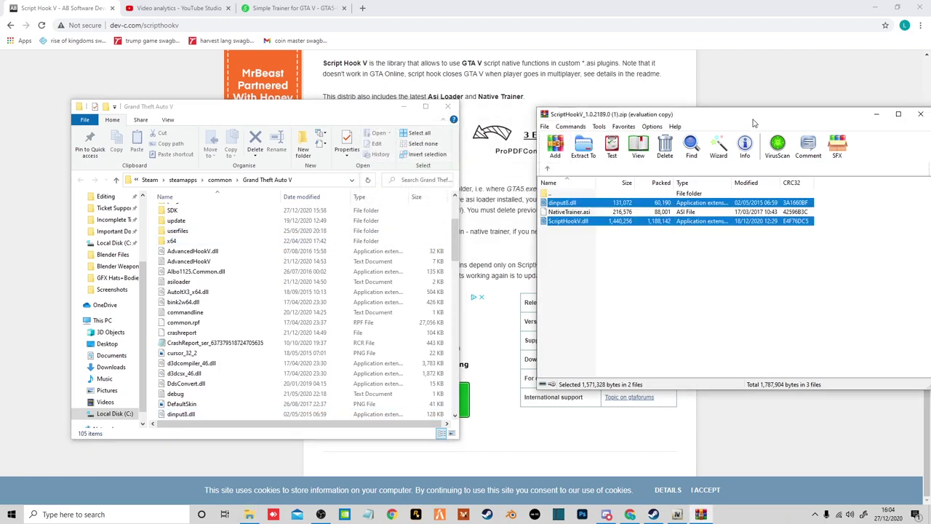
pyautogui.click(921, 114)
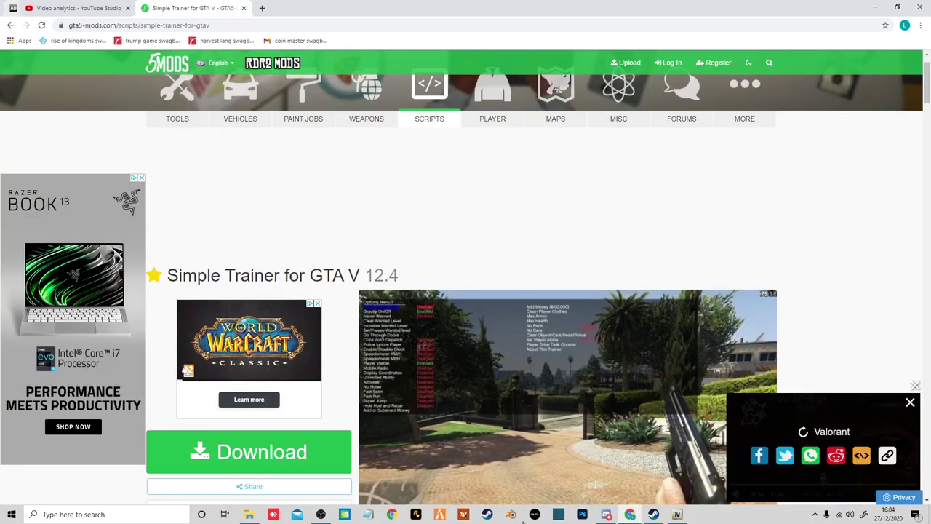
# Step: Download the Simple Trainer for GTA V archive and open it in WinRAR
pyautogui.click(112, 8)
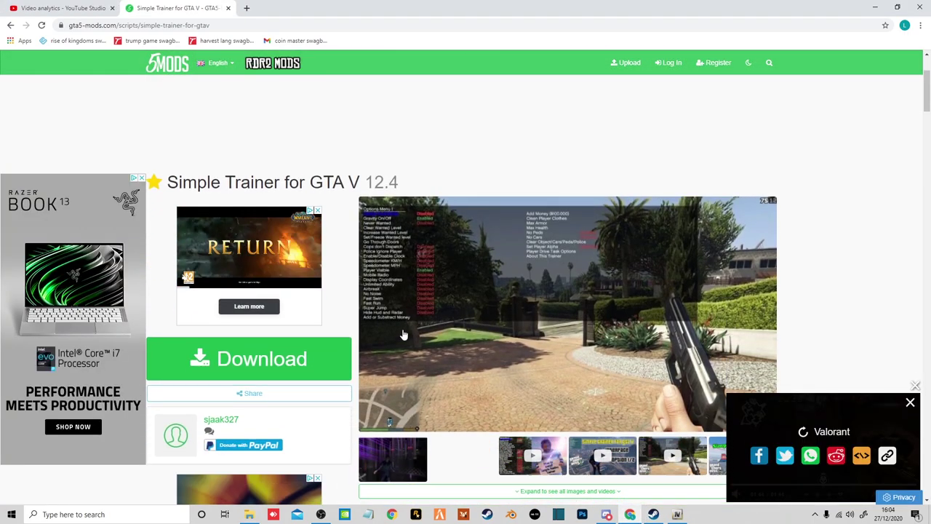
pyautogui.click(342, 362)
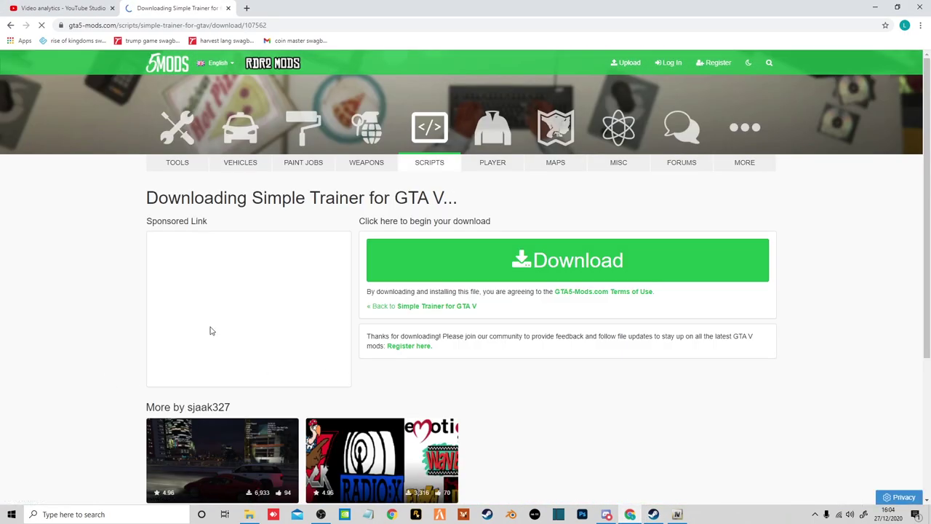
pyautogui.click(457, 381)
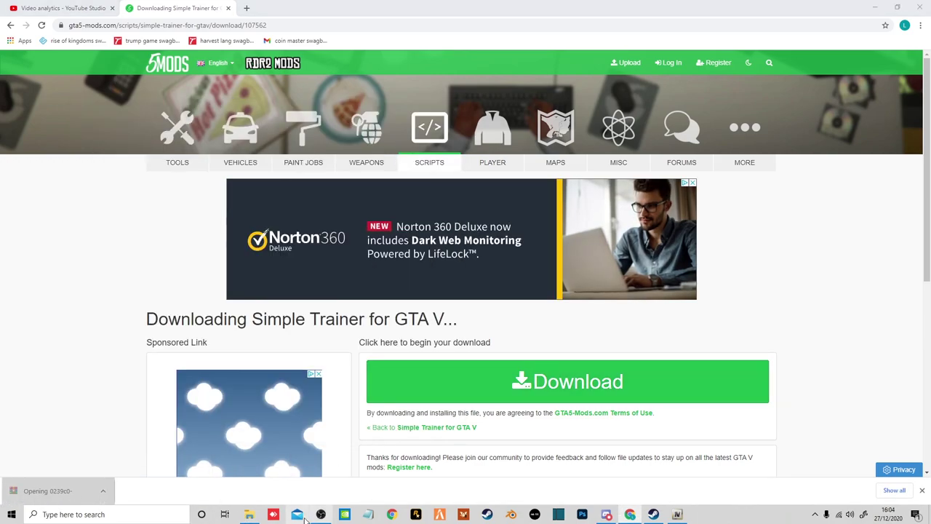
pyautogui.click(248, 515)
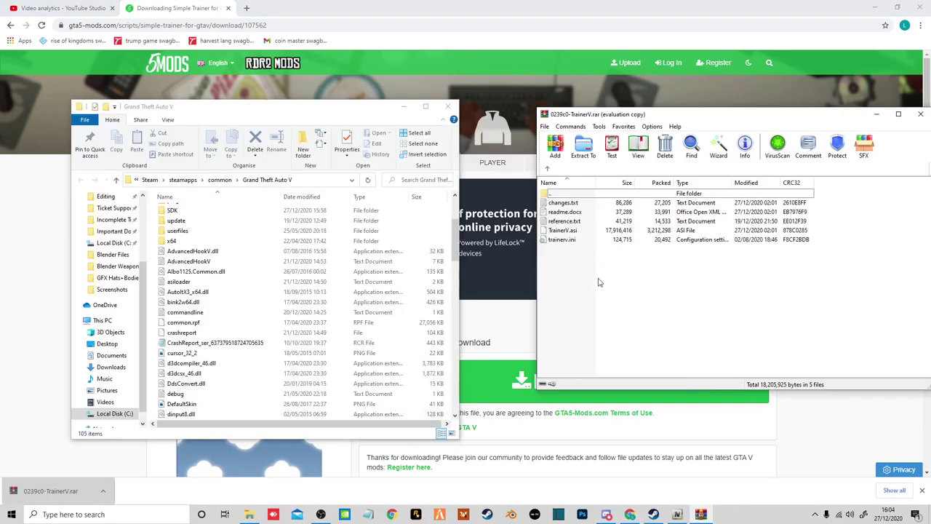
# Step: Extract TrainerV.asi and trainerv.ini into the GTA V folder, then close that folder window
pyautogui.moveTo(590, 250); pyautogui.dragTo(554, 232)
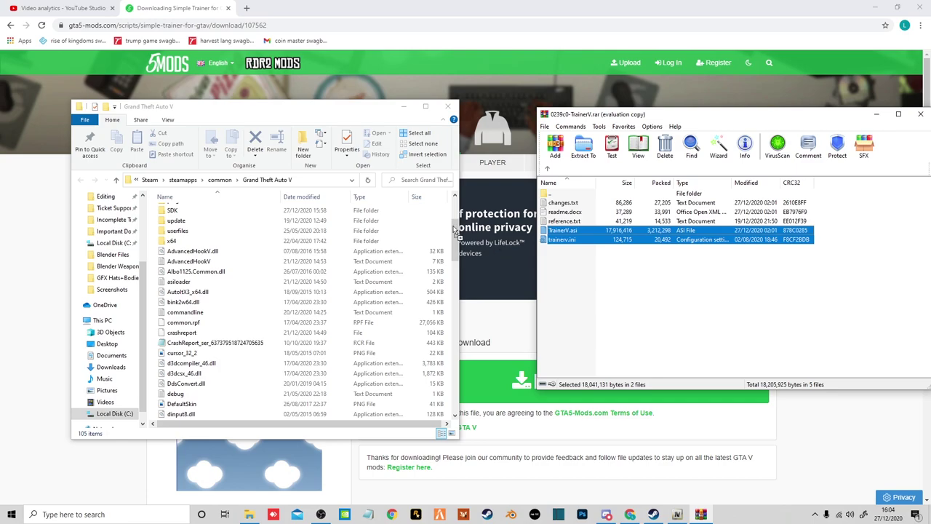
pyautogui.moveTo(454, 230); pyautogui.dragTo(454, 231)
pyautogui.click(454, 107)
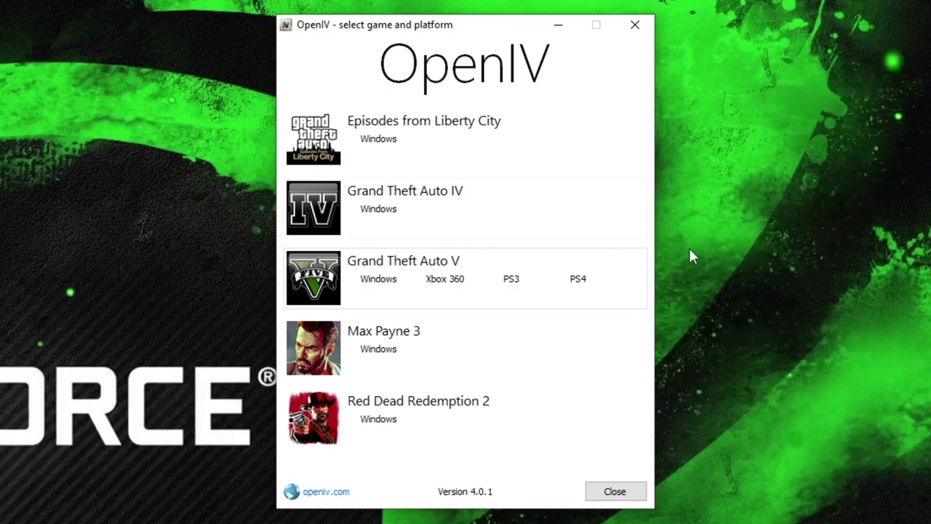
# Step: Choose Grand Theft Auto V for Windows, point OpenIV at the Steam install folder, and continue
pyautogui.click(378, 279)
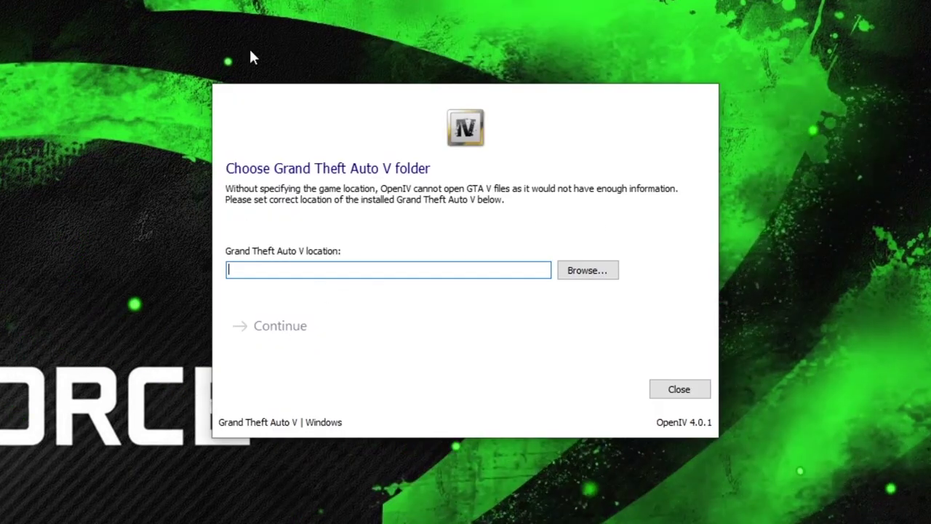
pyautogui.click(595, 273)
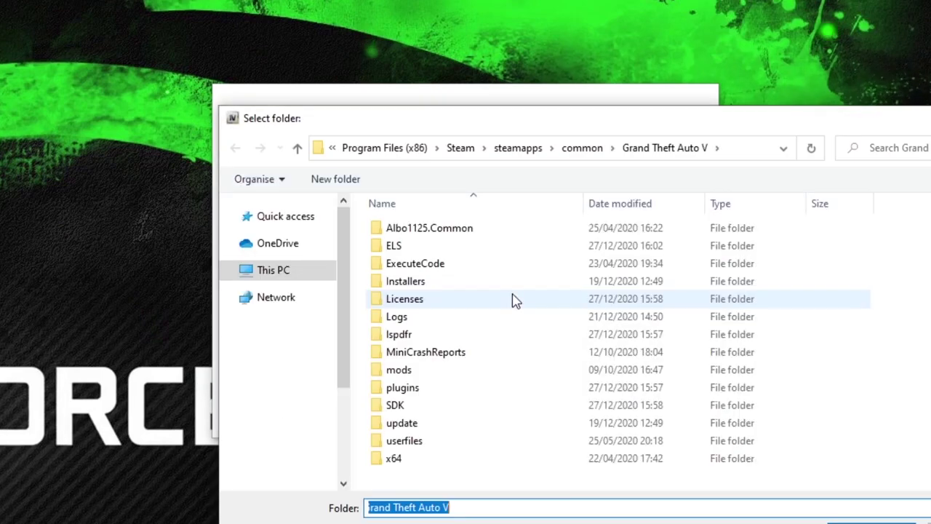
pyautogui.moveTo(343, 121); pyautogui.dragTo(304, 80)
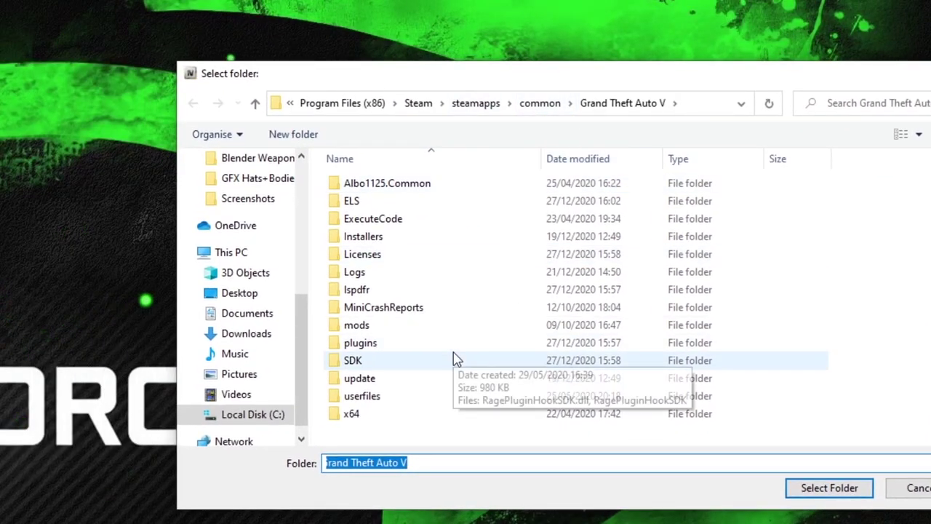
pyautogui.click(444, 442)
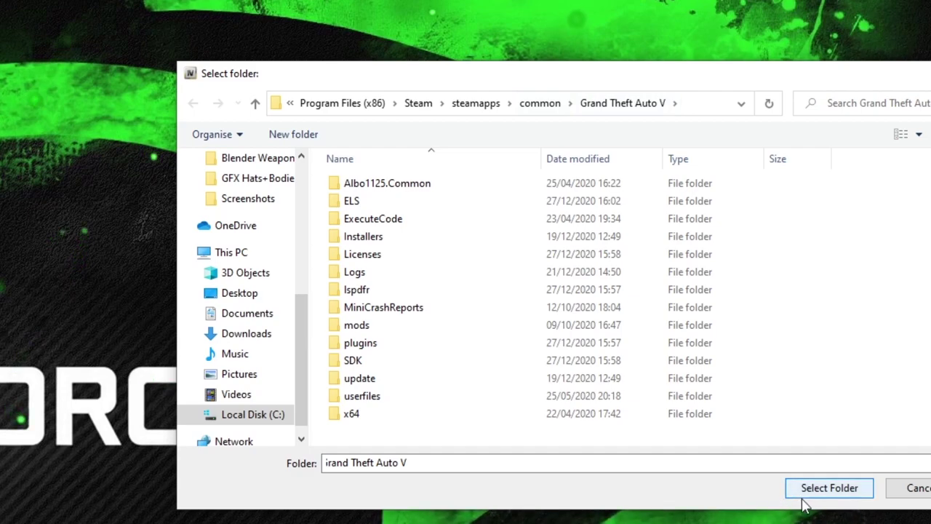
pyautogui.scroll(-1, 240, 363)
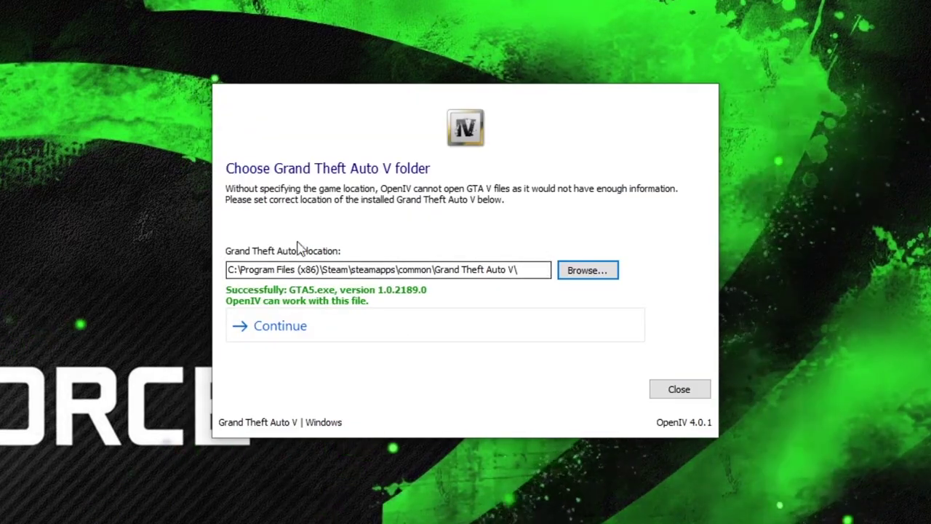
pyautogui.click(349, 320)
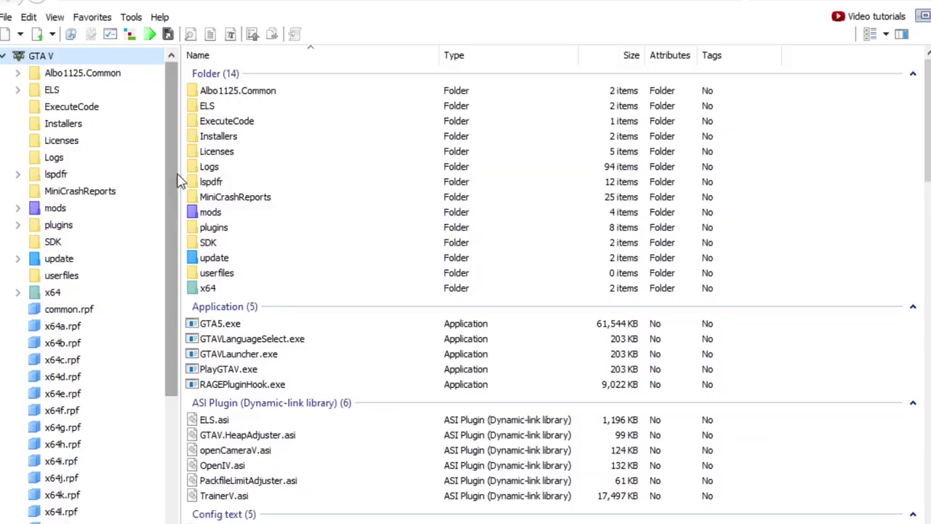
# Step: In the ASI Manager, uninstall then reinstall ASI Loader, OpenIV.ASI and openCamera
pyautogui.click(110, 35)
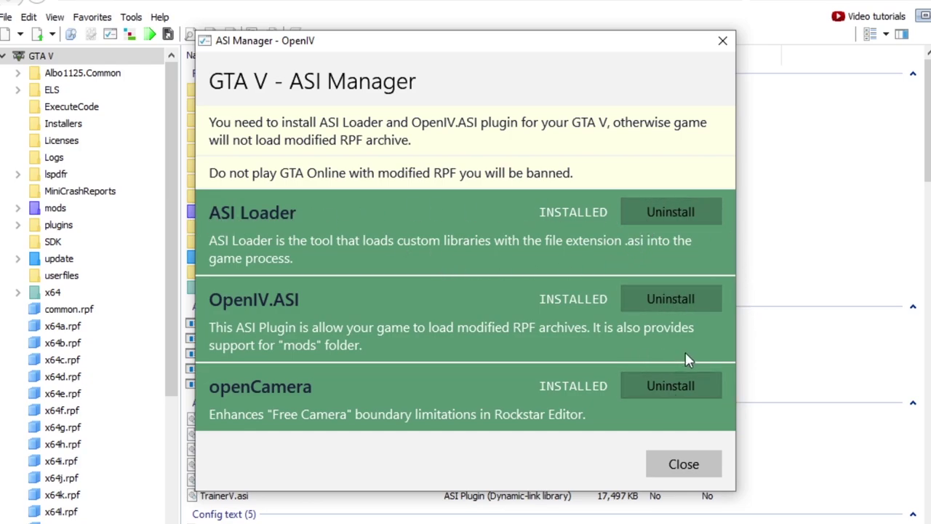
pyautogui.click(666, 208)
pyautogui.click(668, 297)
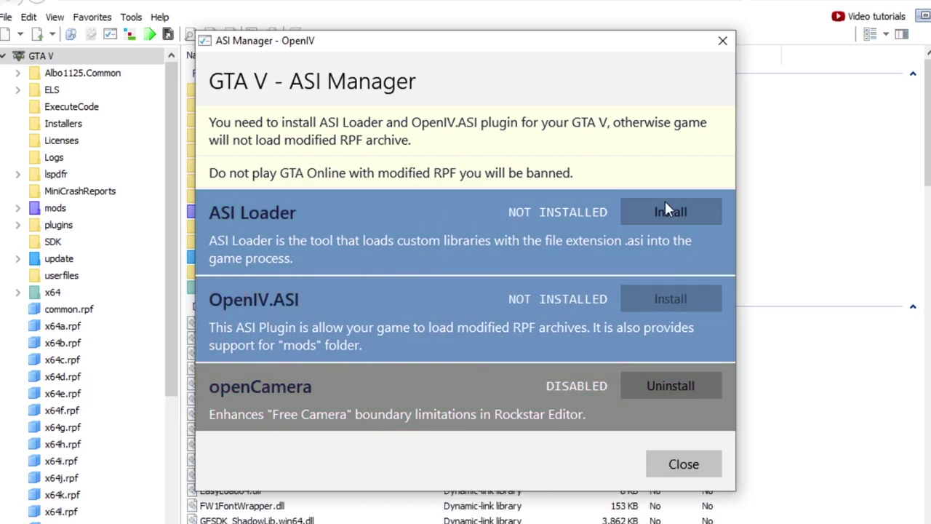
pyautogui.click(675, 387)
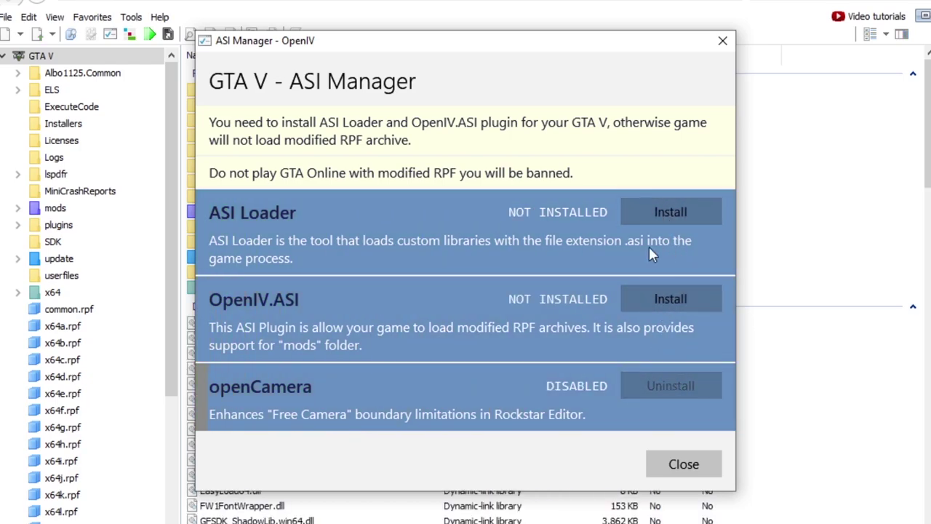
pyautogui.click(653, 209)
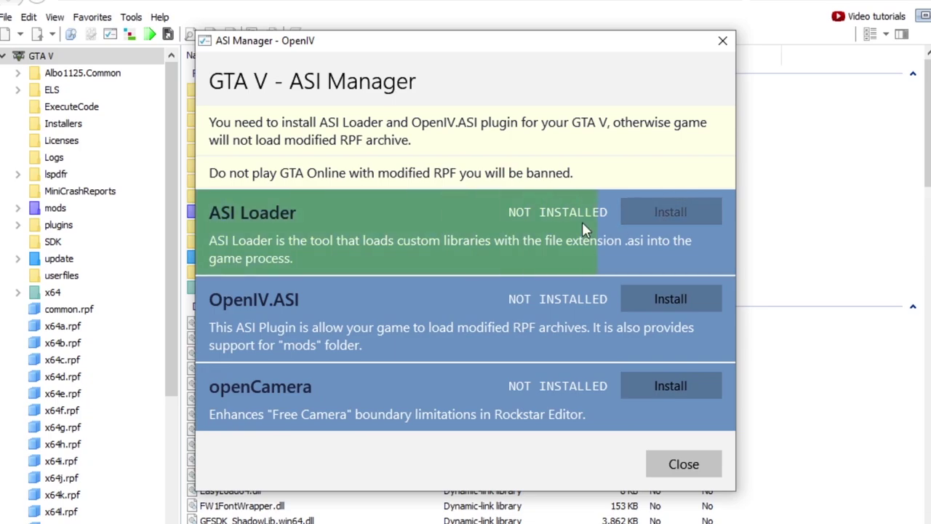
pyautogui.click(690, 295)
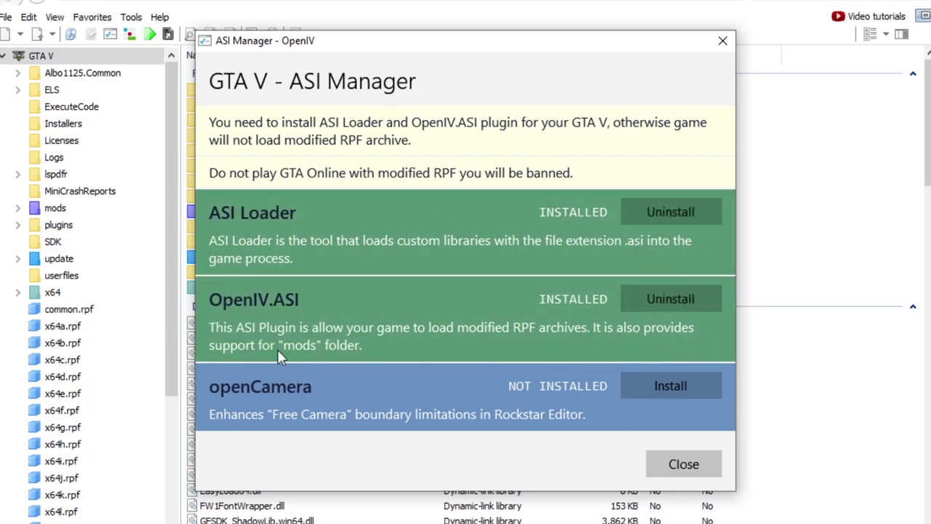
pyautogui.click(665, 385)
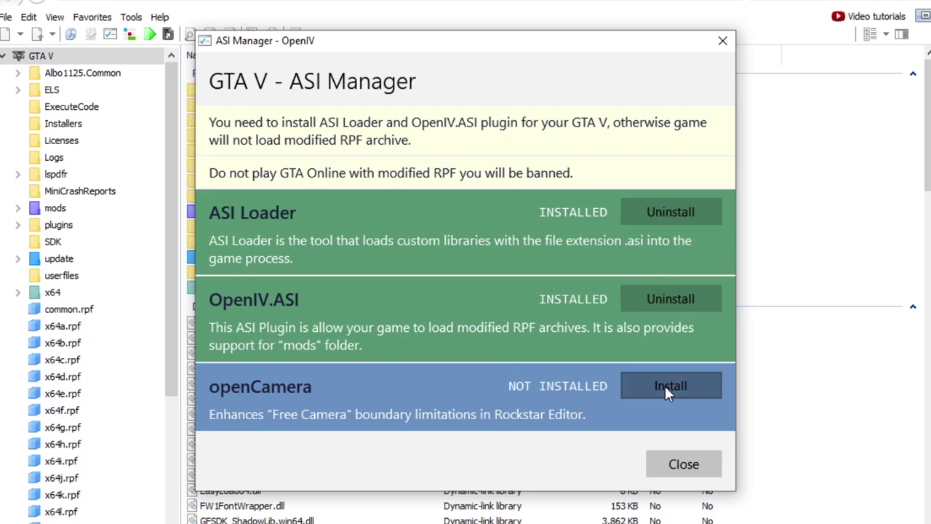
pyautogui.click(698, 471)
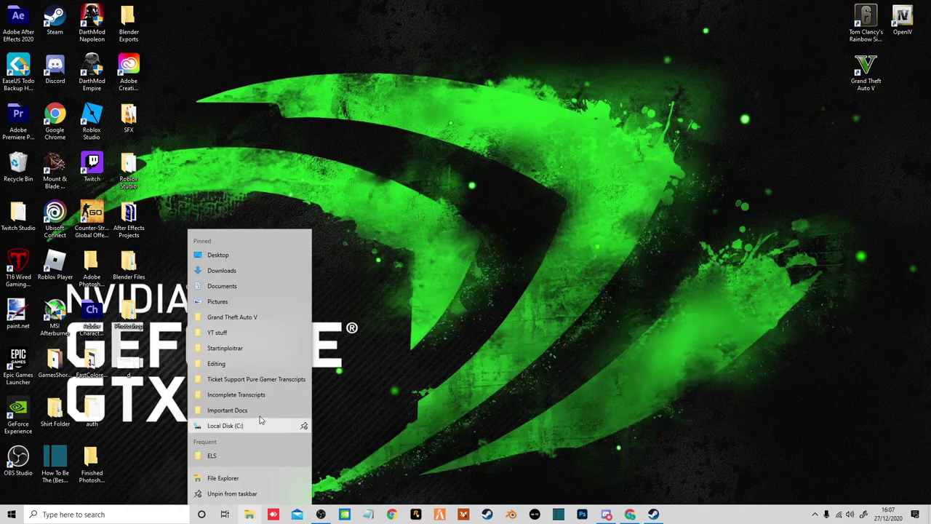
# Step: Open the Grand Theft Auto V folder and pin RAGEPluginHook.exe to the taskbar
pyautogui.click(244, 323)
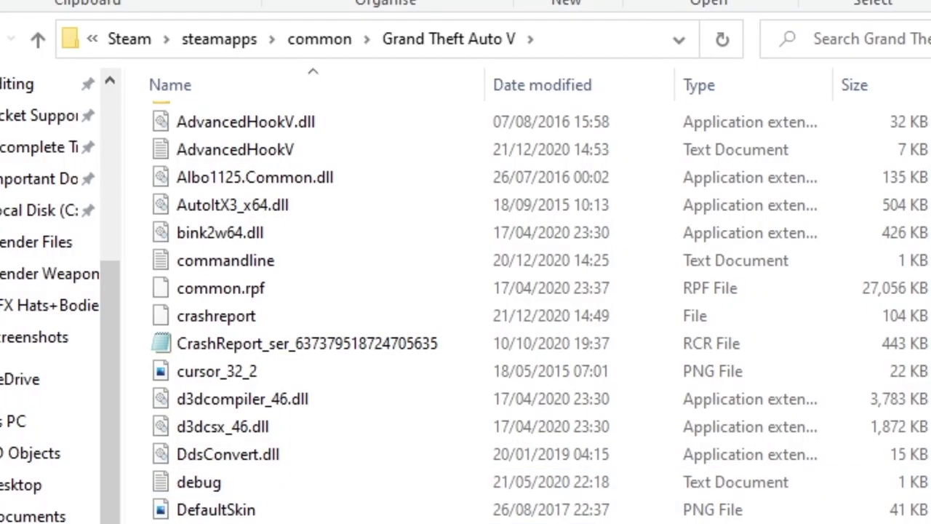
pyautogui.scroll(-10, 589, 466)
pyautogui.rightClick(161, 429)
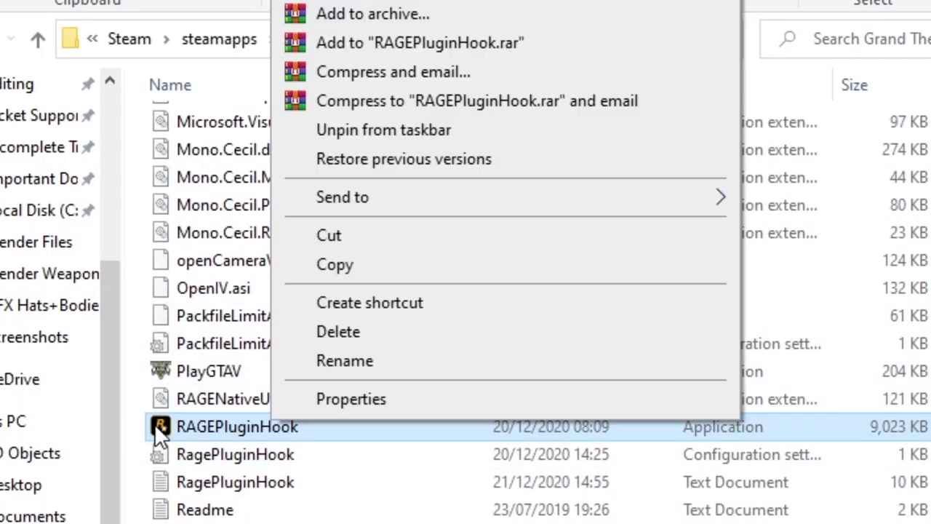
pyautogui.click(187, 431)
pyautogui.rightClick(187, 431)
pyautogui.click(265, 131)
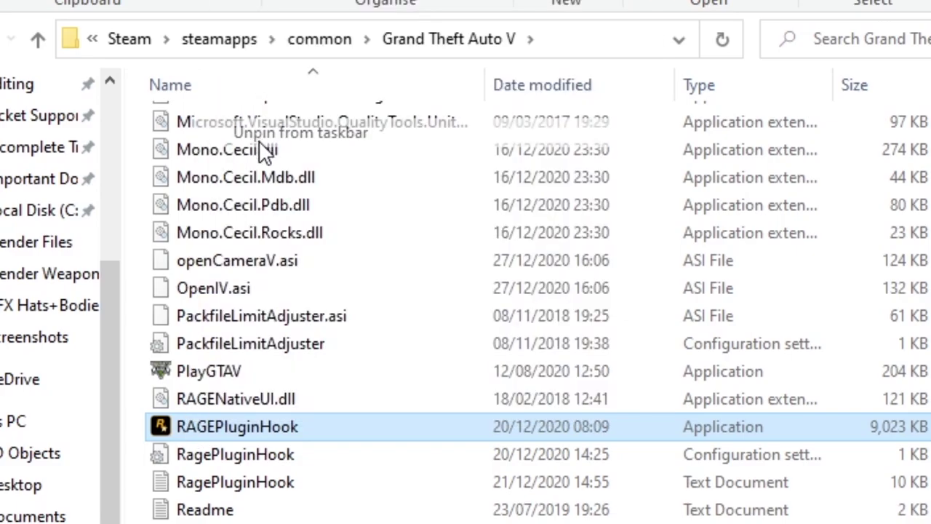
pyautogui.rightClick(211, 408)
pyautogui.rightClick(210, 425)
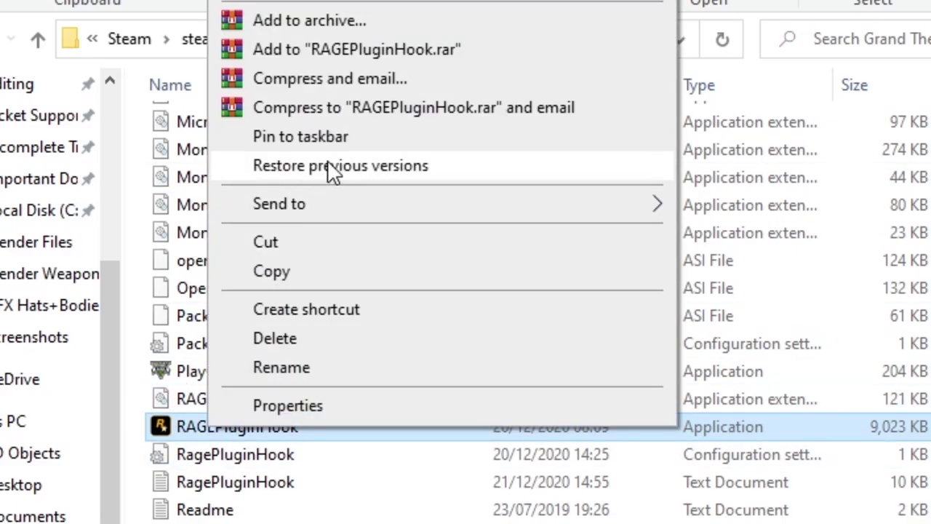
pyautogui.click(327, 137)
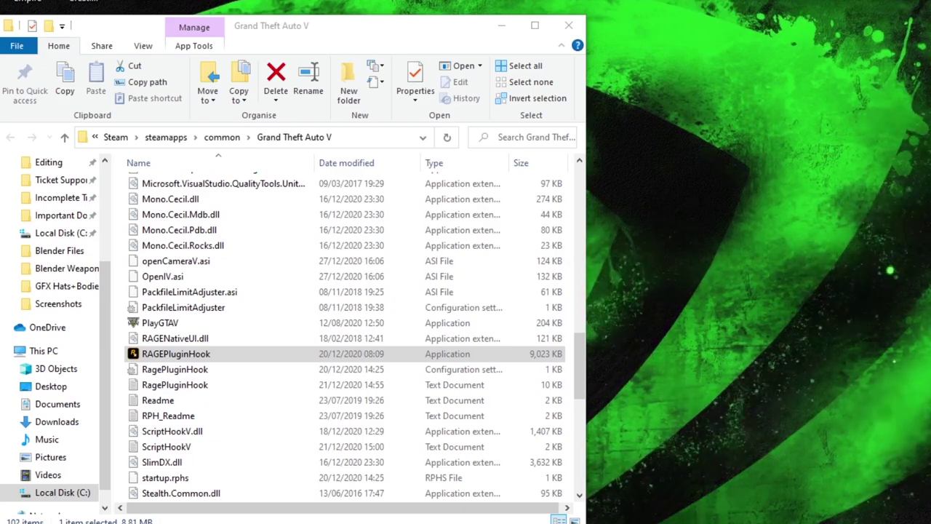
# Step: Launch RAGE Plugin Hook from its taskbar icon
pyautogui.click(569, 22)
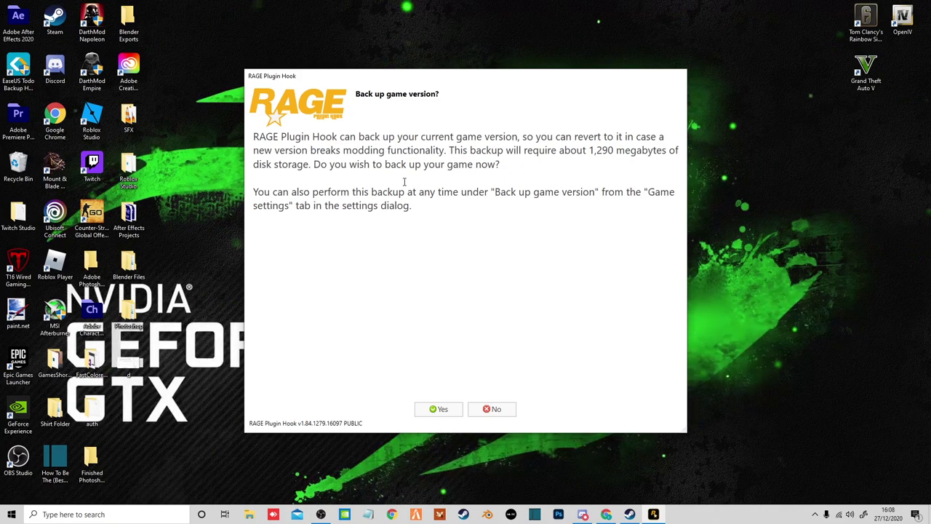
# Step: Accept backing up the game version and look over the Plugins and General settings
pyautogui.click(438, 409)
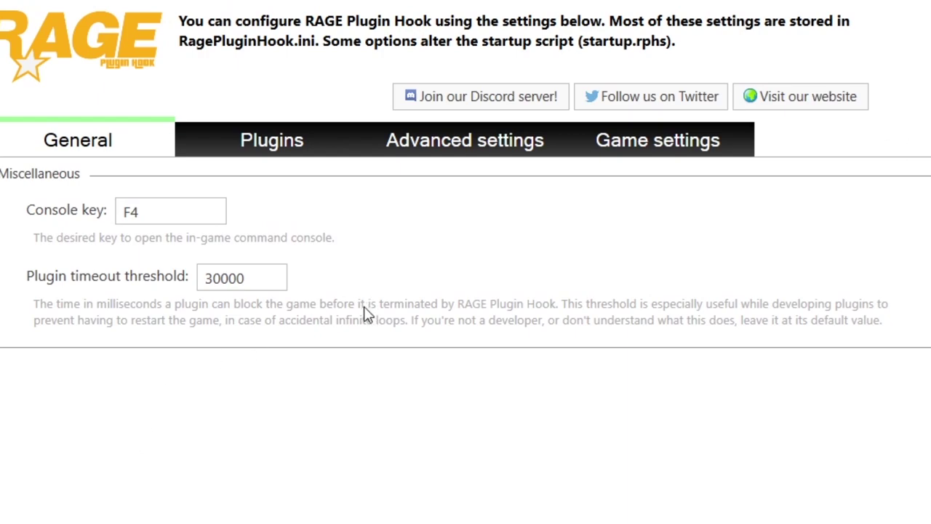
pyautogui.click(267, 144)
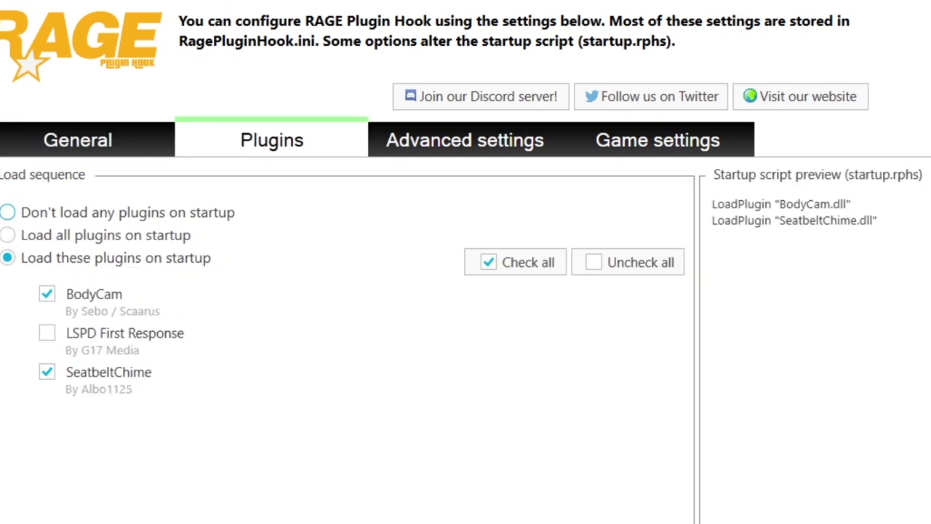
pyautogui.click(25, 140)
pyautogui.click(157, 240)
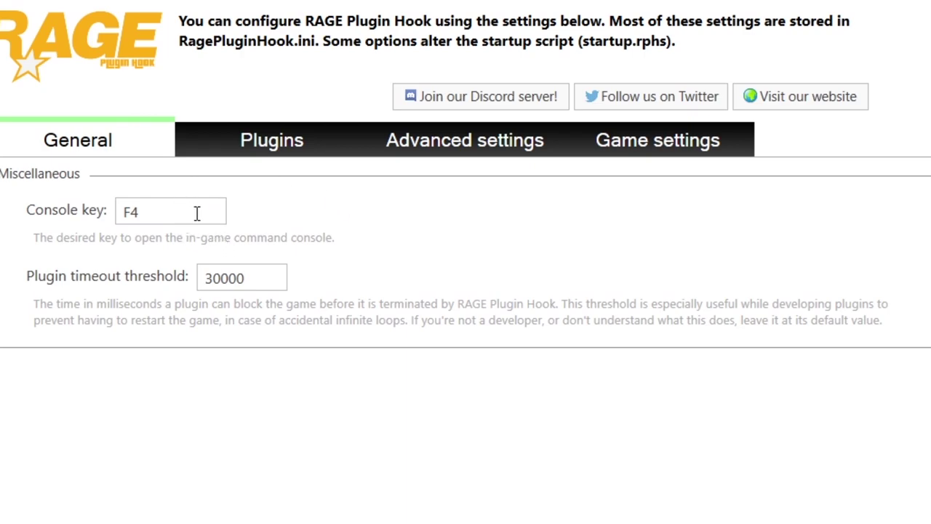
# Step: Change the plugin timeout threshold to 10000, then restore it to 30000
pyautogui.doubleClick(240, 278)
pyautogui.write('10000')
pyautogui.click(97, 453)
pyautogui.doubleClick(268, 274)
pyautogui.press('BackSpace')
pyautogui.write('30000')
pyautogui.click(604, 400)
# Step: Set LSPD First Response and BodyCam to load on startup, with SeatbeltChime turned off
pyautogui.click(277, 155)
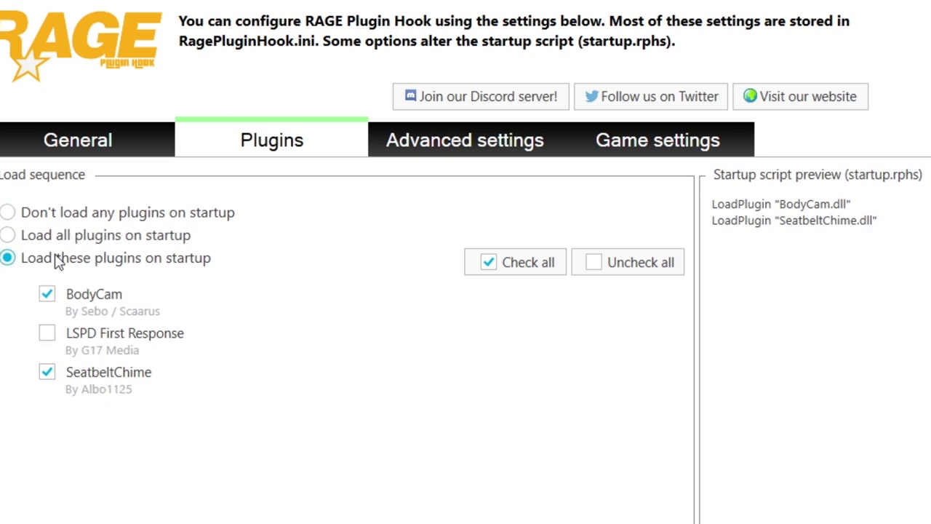
pyautogui.click(46, 294)
pyautogui.click(46, 372)
pyautogui.click(47, 332)
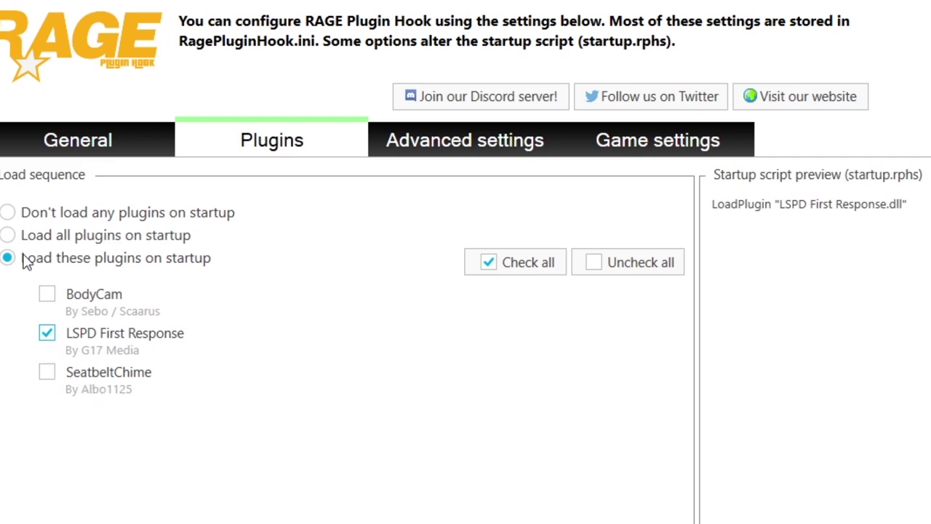
pyautogui.click(48, 296)
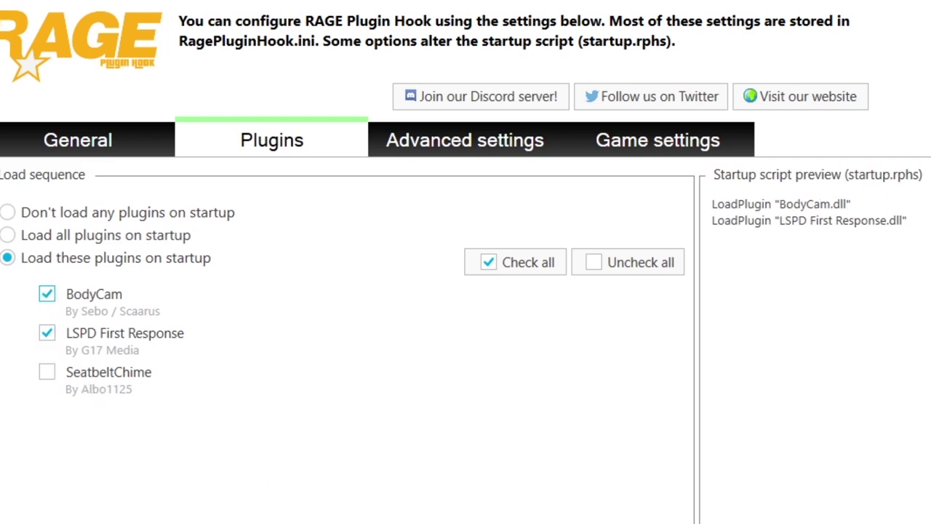
# Step: Review the Advanced settings, return to General, and close the settings window
pyautogui.hotkey('ctrl', 'Tab')
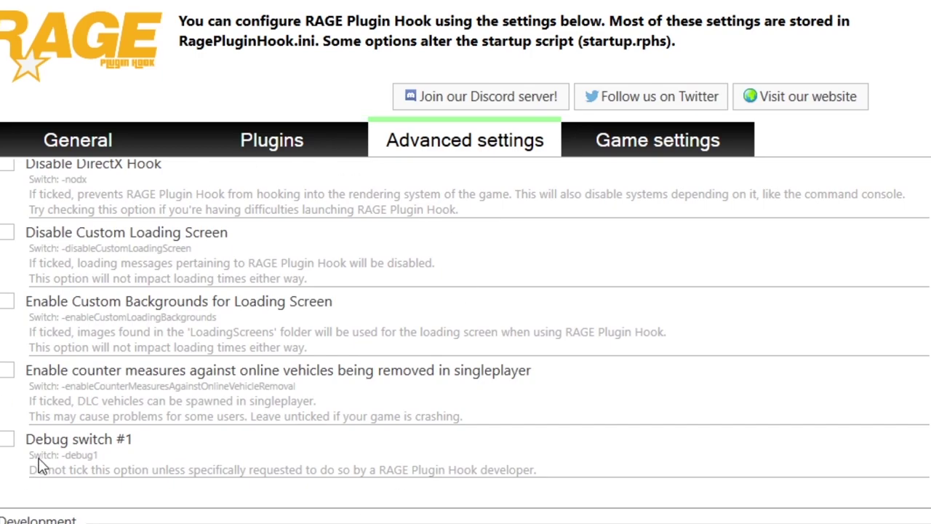
pyautogui.scroll(1, 44, 465)
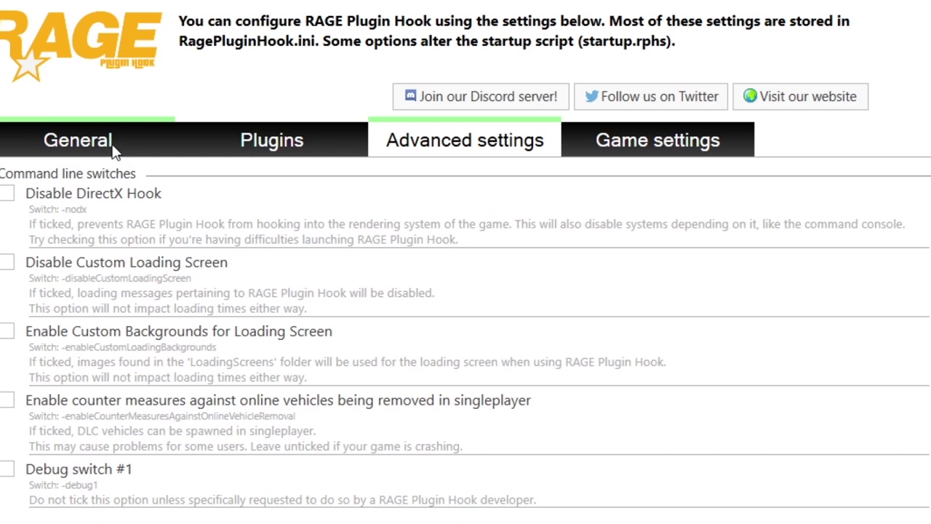
pyautogui.click(63, 146)
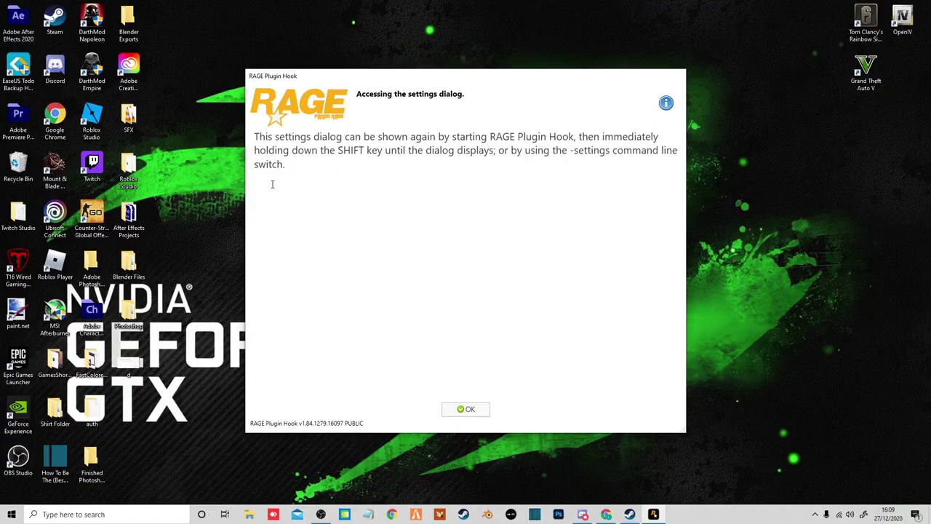
pyautogui.moveTo(327, 168); pyautogui.dragTo(304, 137)
# Step: Dismiss the notice and set RAGE Plugin Hook's Plugins tab to 'Don't load any plugins on startup'
pyautogui.click(443, 395)
pyautogui.click(471, 412)
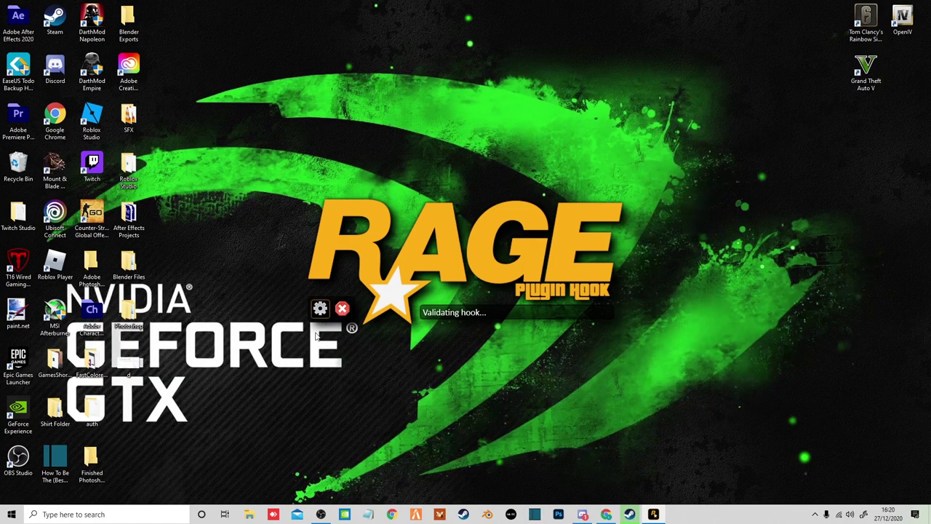
pyautogui.click(321, 308)
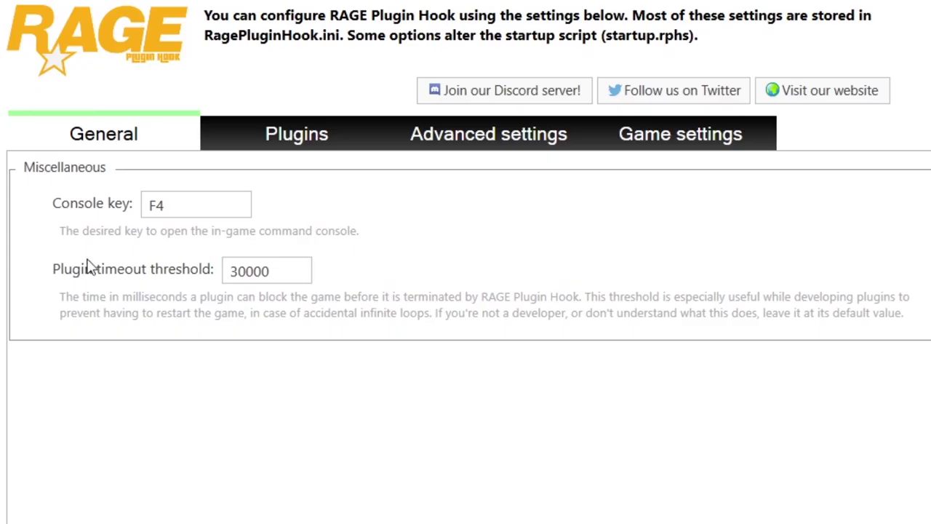
pyautogui.click(263, 146)
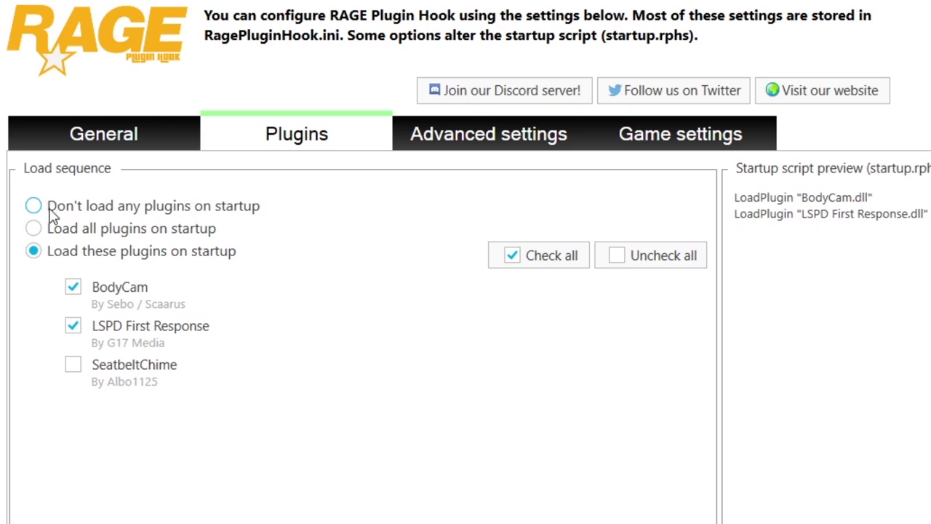
pyautogui.click(34, 207)
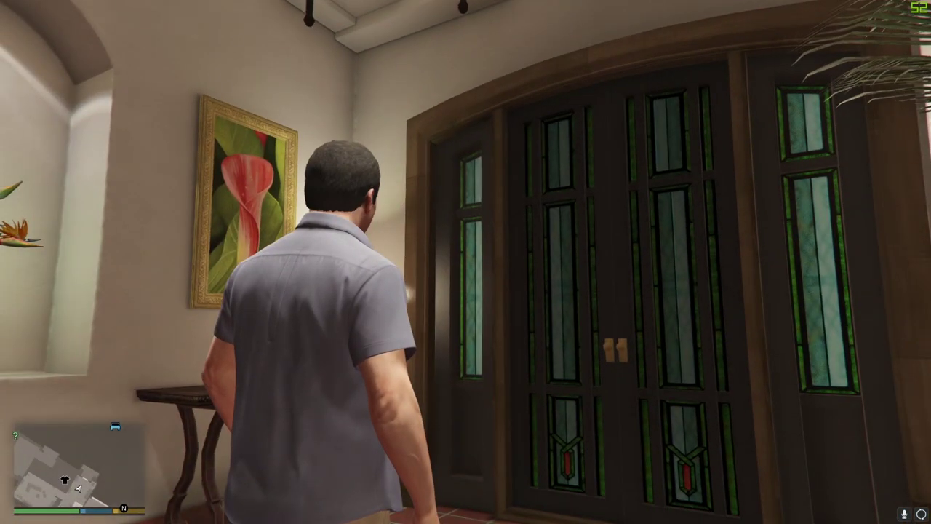
# Step: Walk outside and run LoadPlugin "LSPD First Response.dll" in the RAGE console
pyautogui.press('w')
pyautogui.press('w')
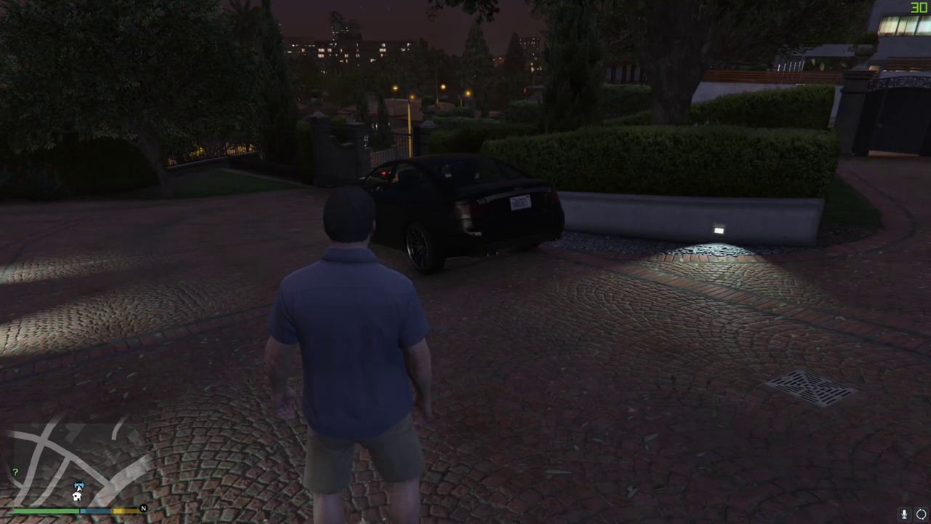
pyautogui.press('F4')
pyautogui.write('loadpl')
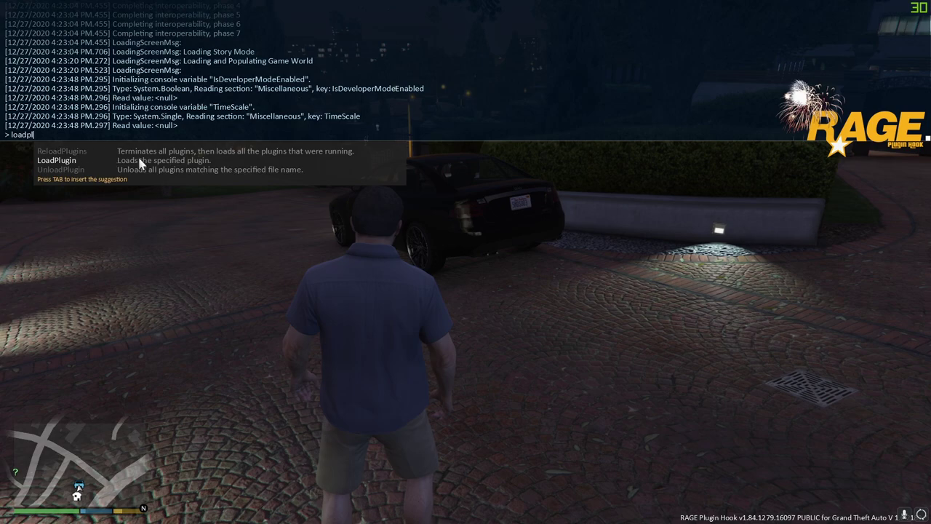
pyautogui.press('Tab')
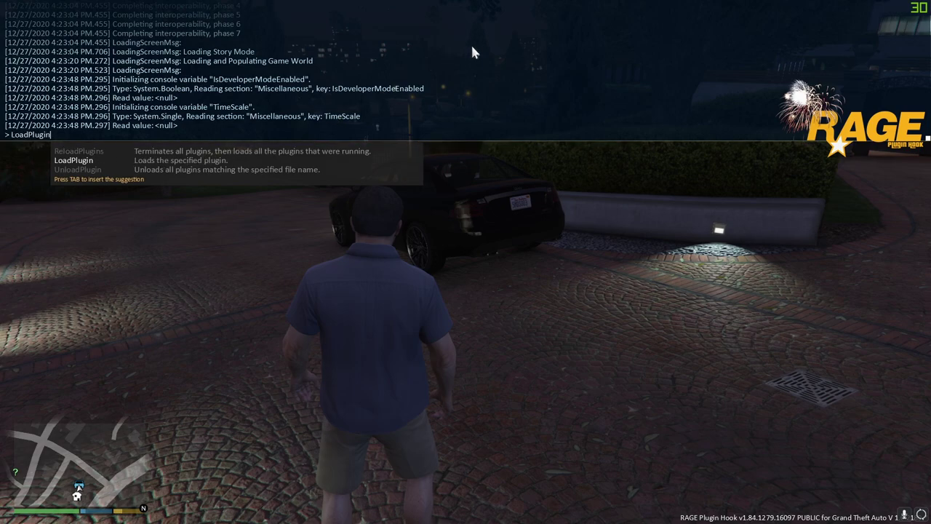
pyautogui.write('lspd')
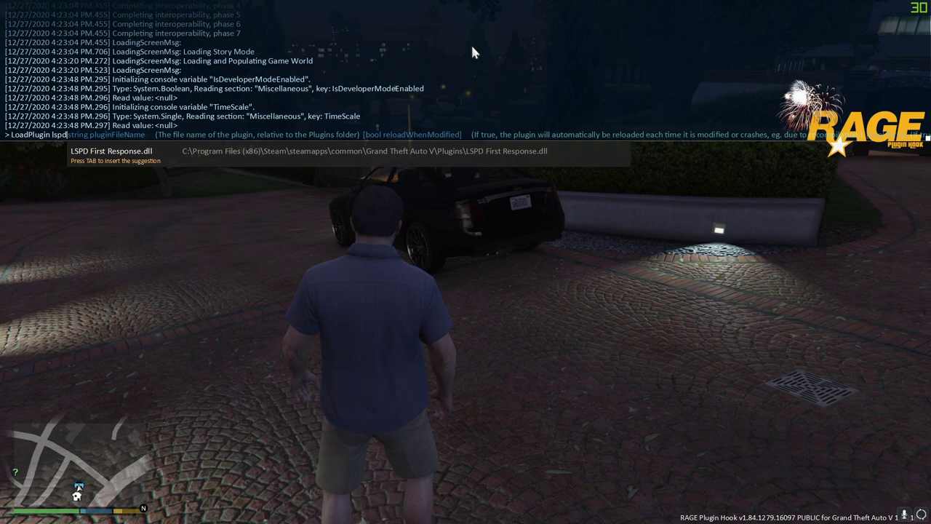
pyautogui.press('Tab')
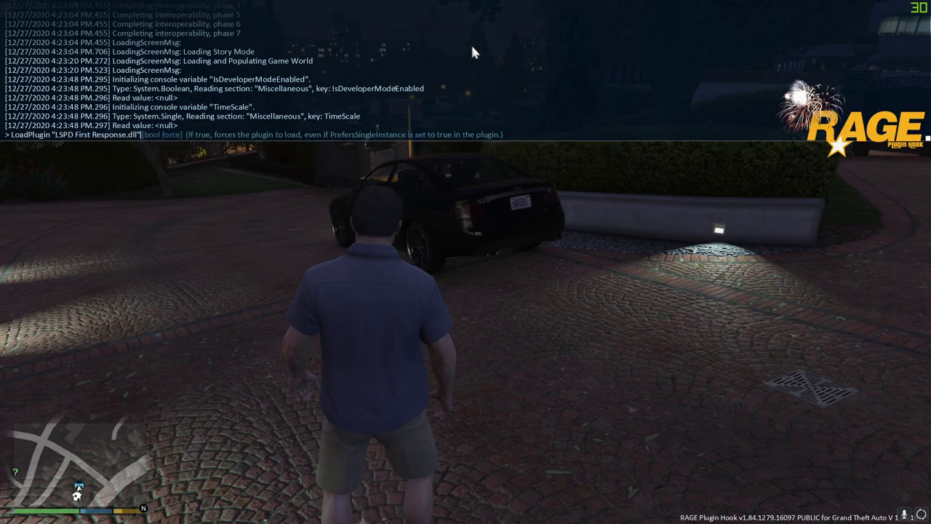
pyautogui.press('Return')
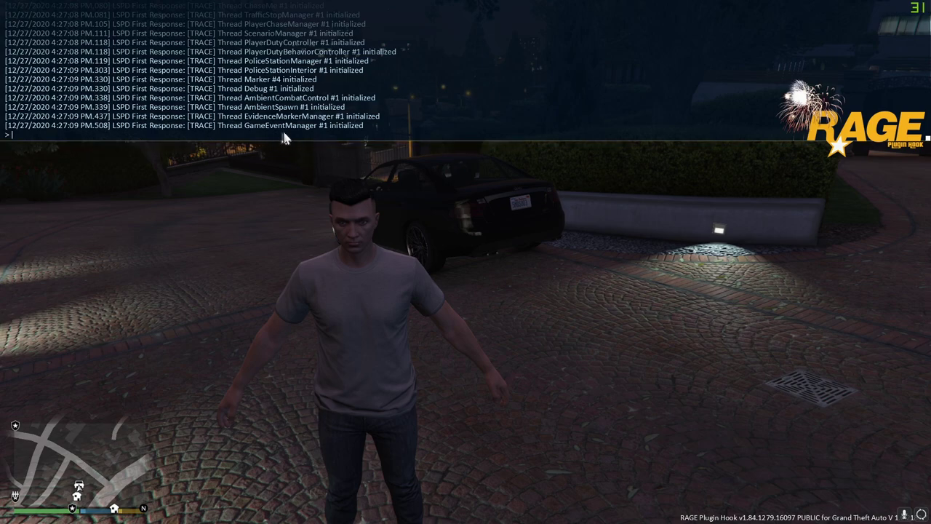
pyautogui.press('F4')
pyautogui.press('w')
pyautogui.press('a')
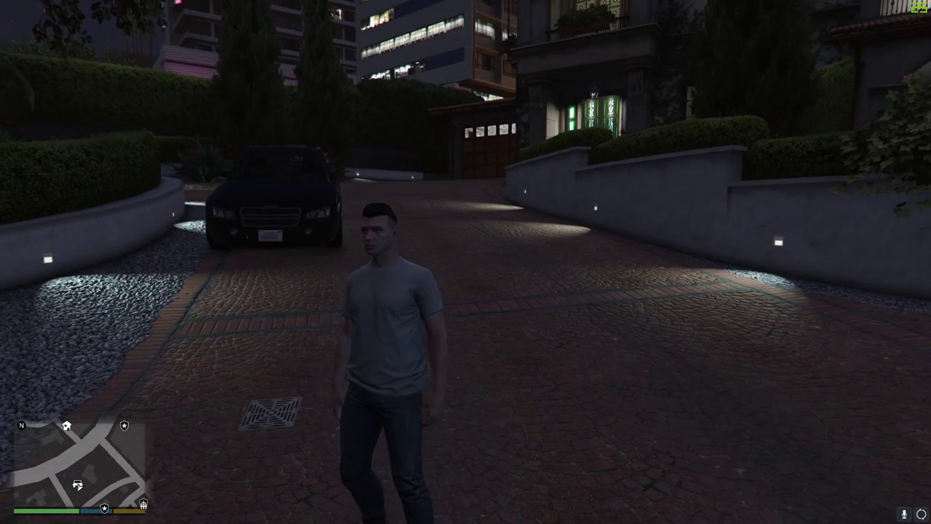
# Step: Use the trainer's Model Spawning menu to become the s_m_y_cop_01 police model
pyautogui.press('F3')
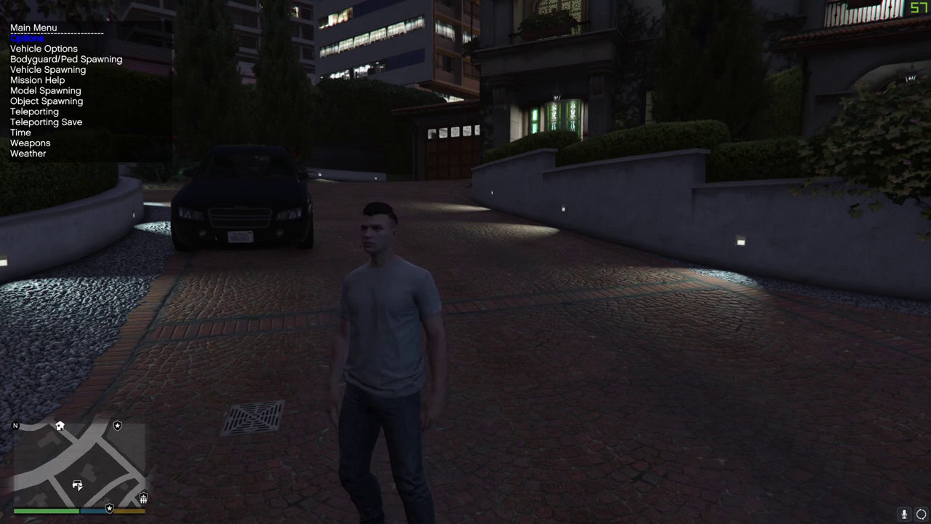
pyautogui.press('Up')
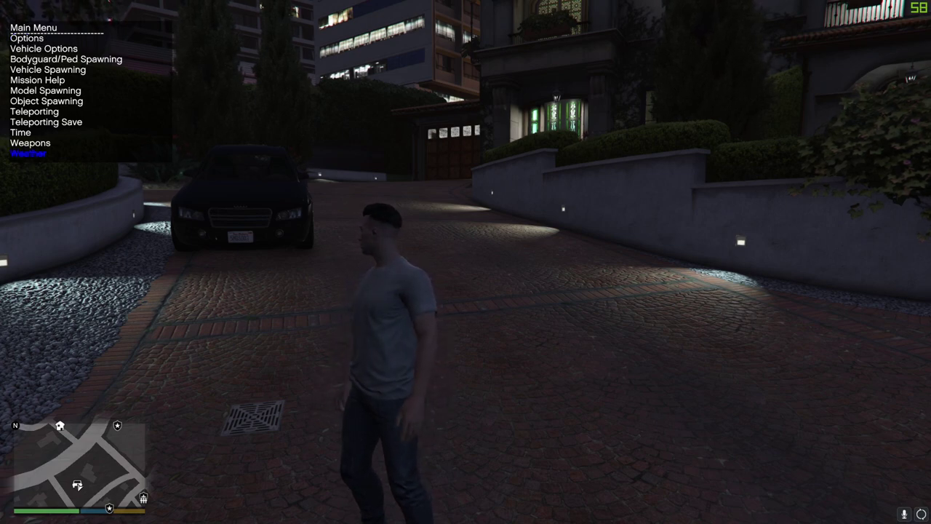
pyautogui.press('Down')
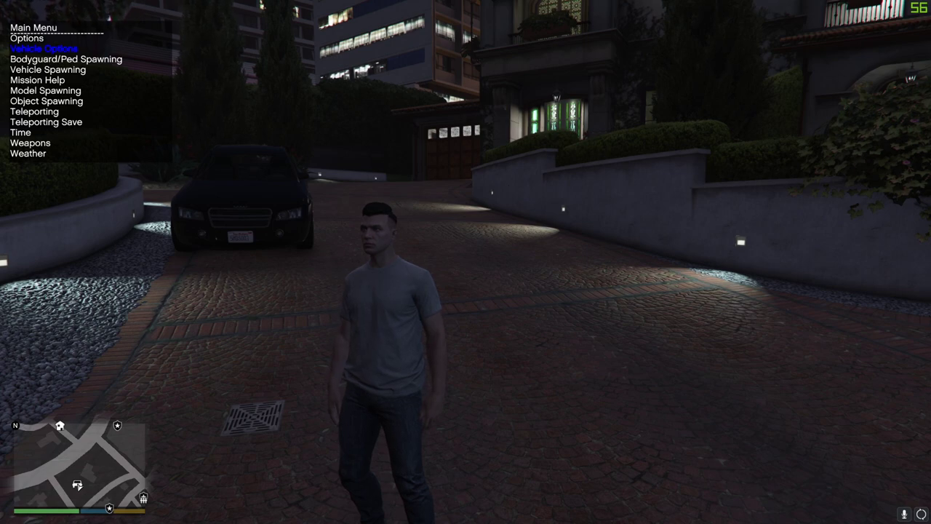
pyautogui.press('Return')
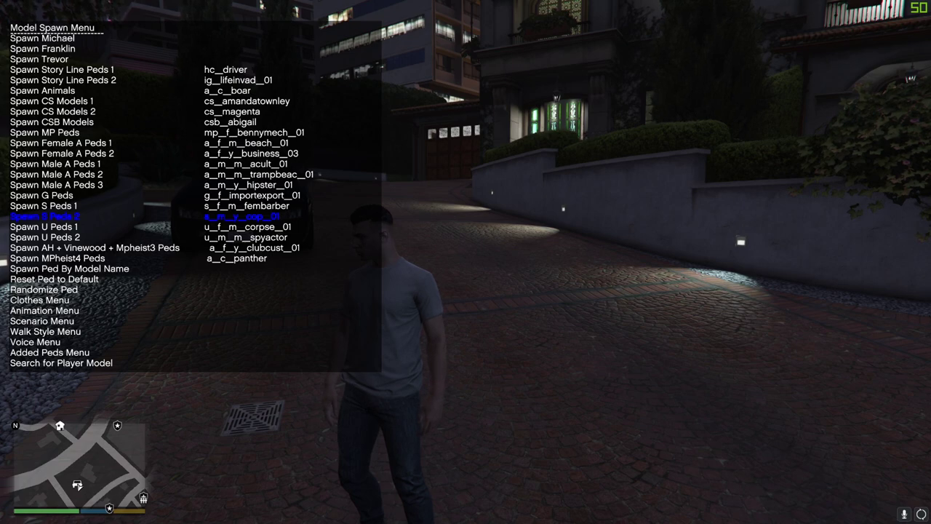
pyautogui.press('Return')
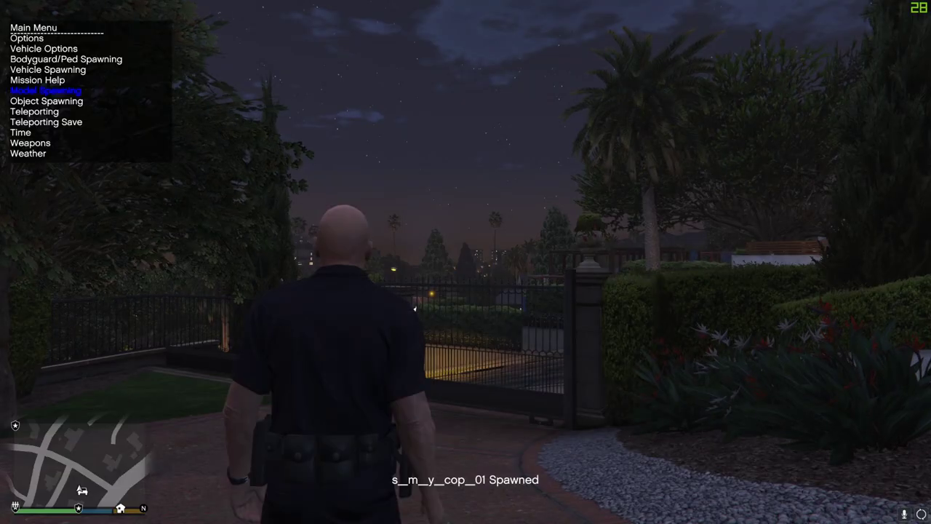
pyautogui.press('BackSpace')
# Step: Walk the officer toward the gate and start a ForceDuty command in the RAGE console
pyautogui.press('w')
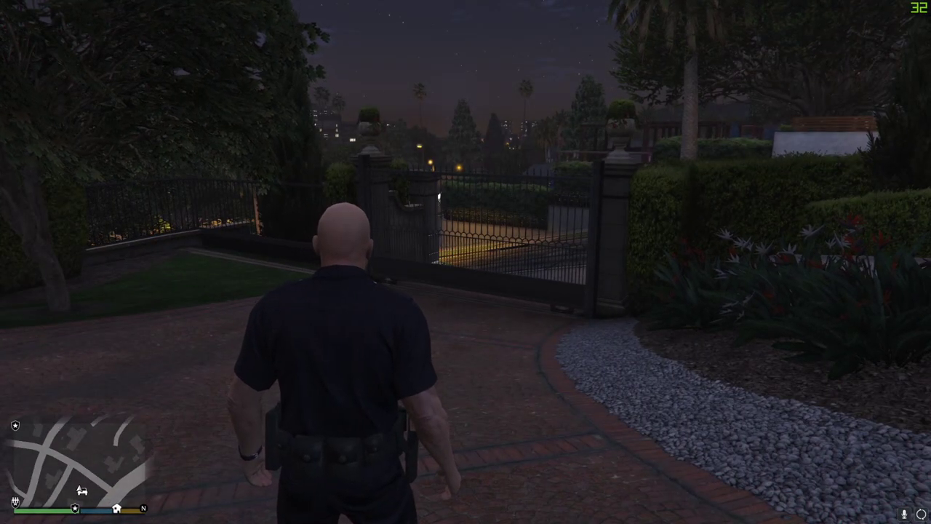
pyautogui.press('F4')
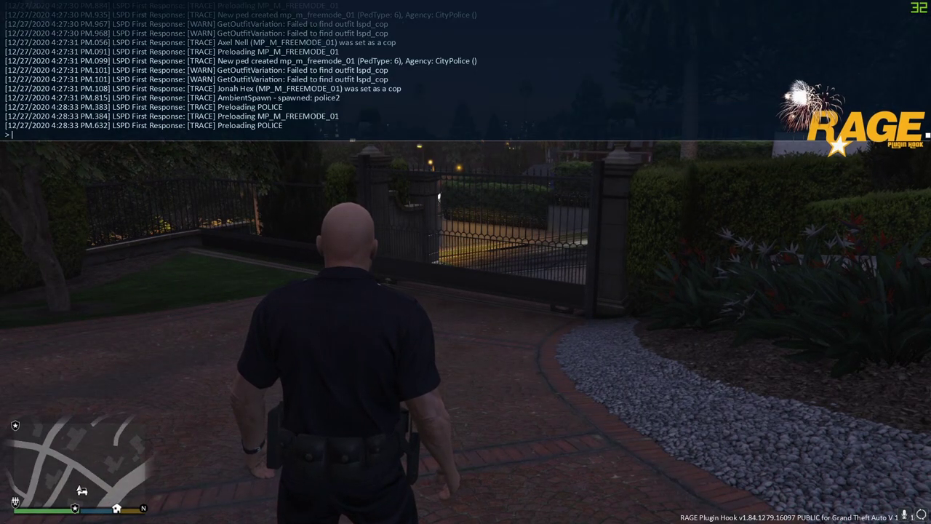
pyautogui.write('for')
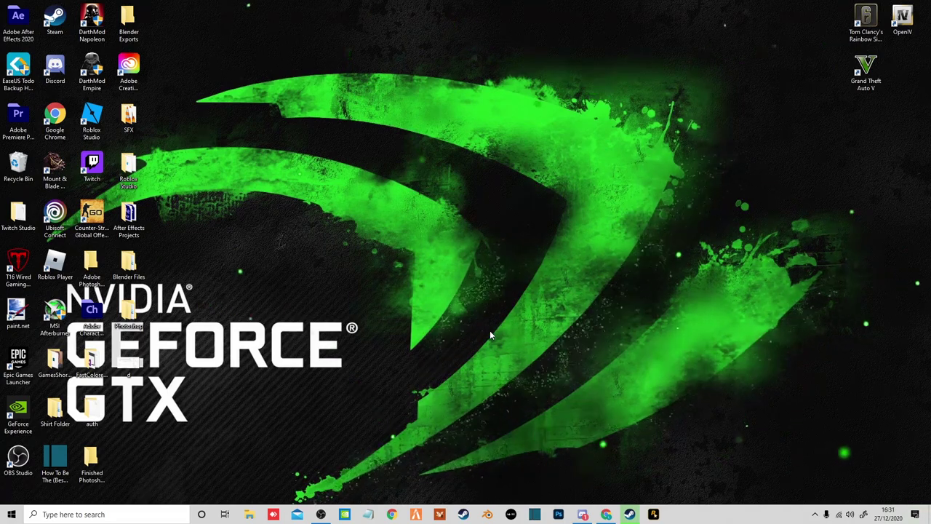
pyautogui.rightClick(249, 514)
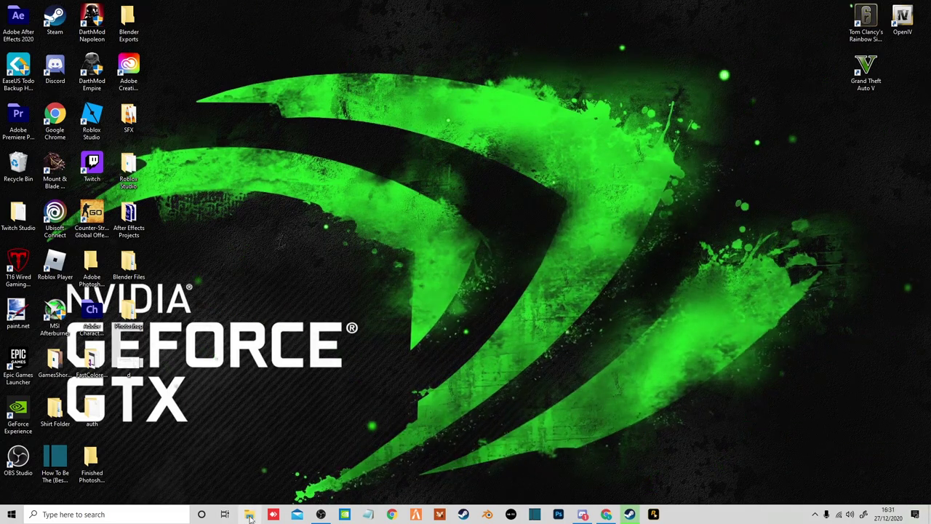
pyautogui.click(239, 317)
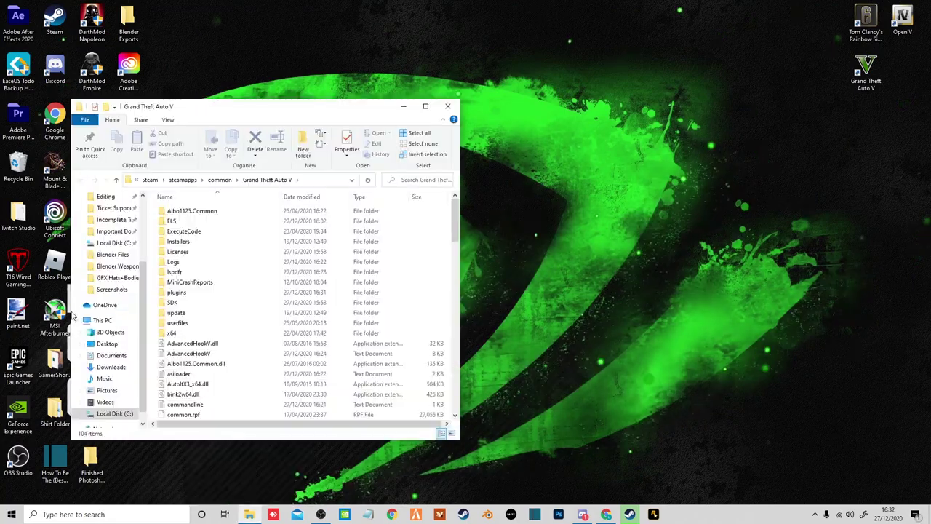
pyautogui.doubleClick(184, 293)
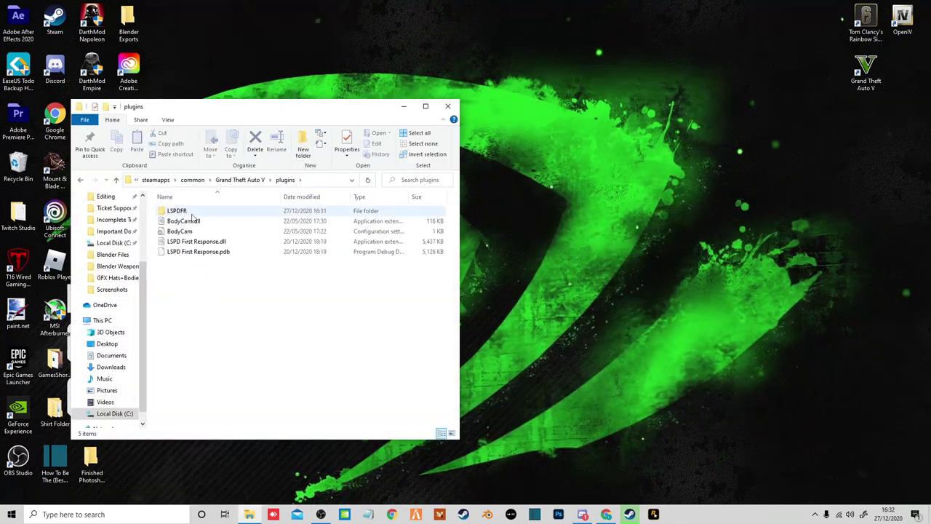
pyautogui.doubleClick(178, 209)
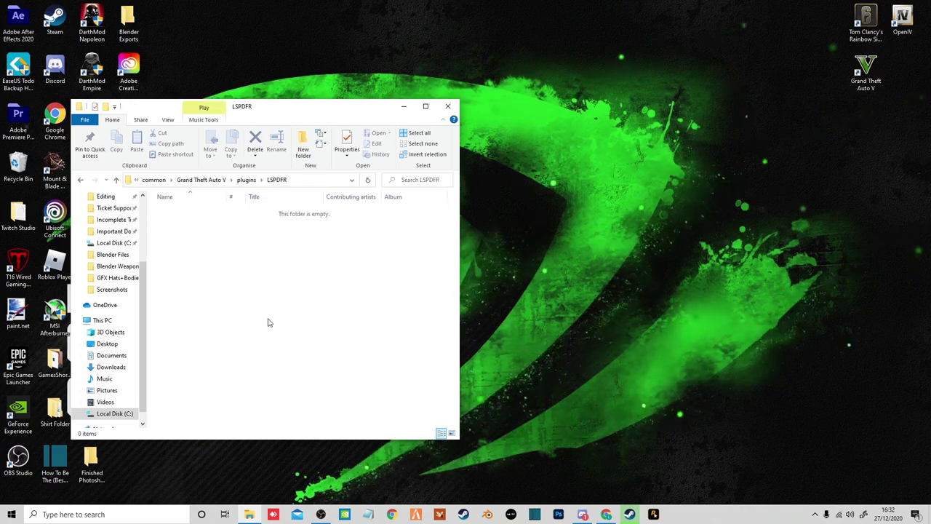
pyautogui.hotkey('alt', 'F4')
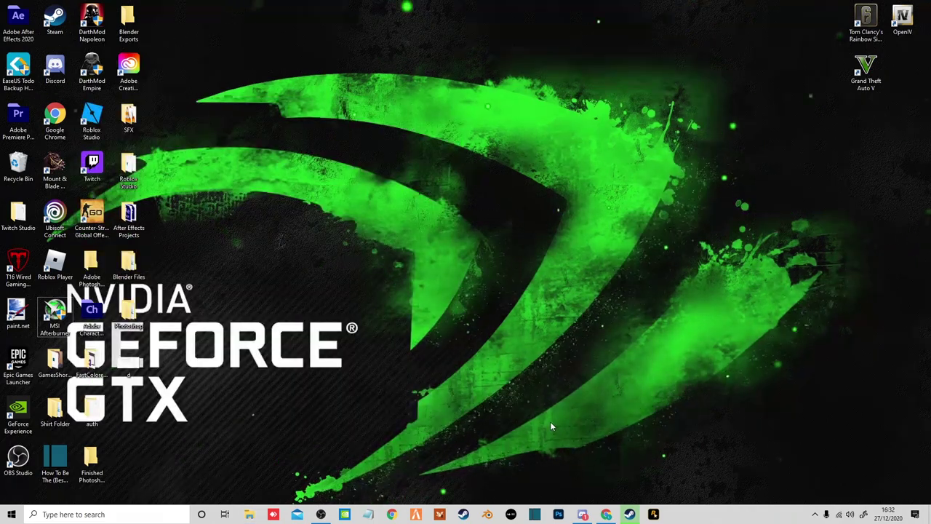